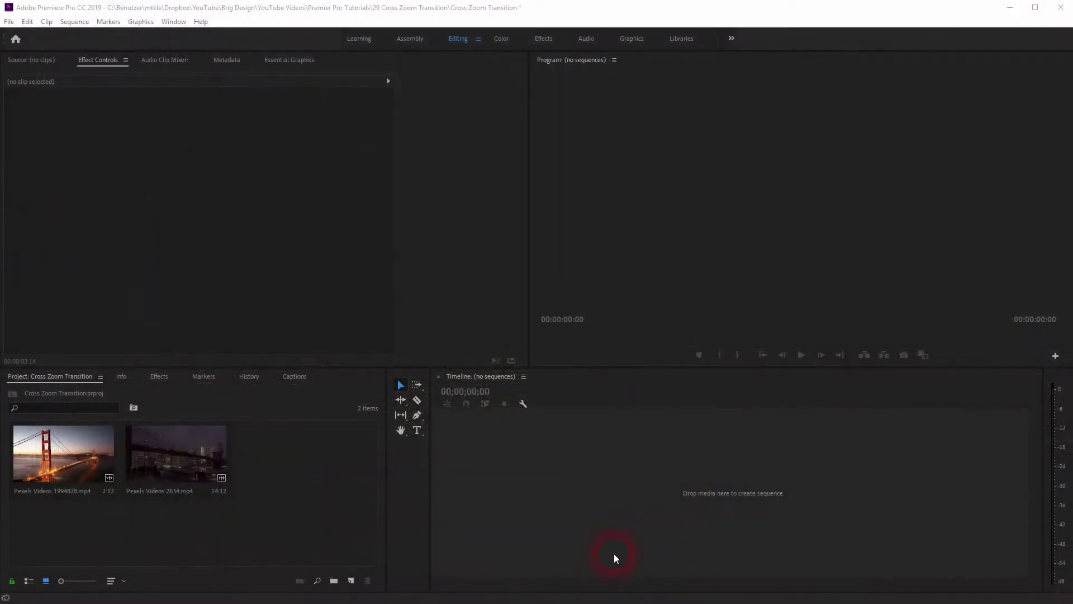
# - Drag both bridge clips onto the empty Timeline to build the 17-second 'Pexels Videos 2634' sequence
pyautogui.moveTo(58, 532); pyautogui.dragTo(583, 477)
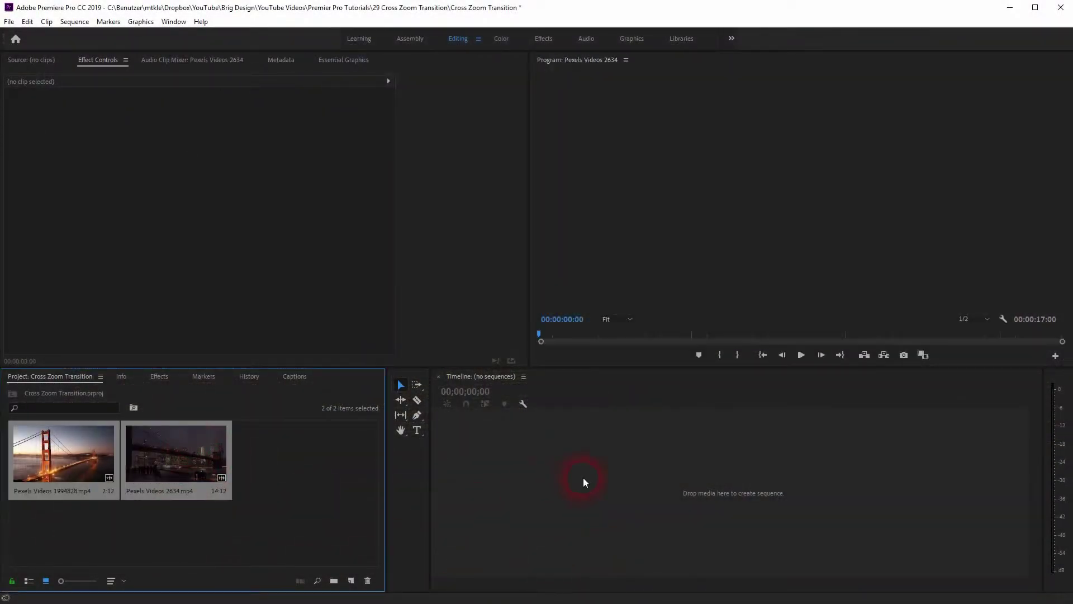
# - Unlink the clips' audio from their video and delete the A1 audio
pyautogui.moveTo(580, 521); pyautogui.dragTo(706, 472)
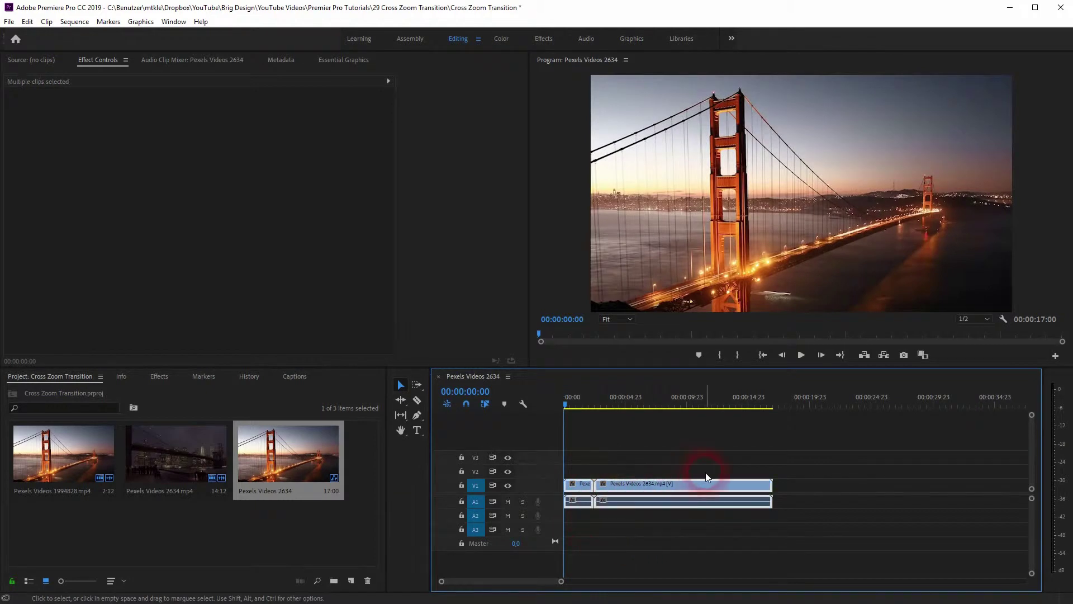
pyautogui.rightClick(712, 481)
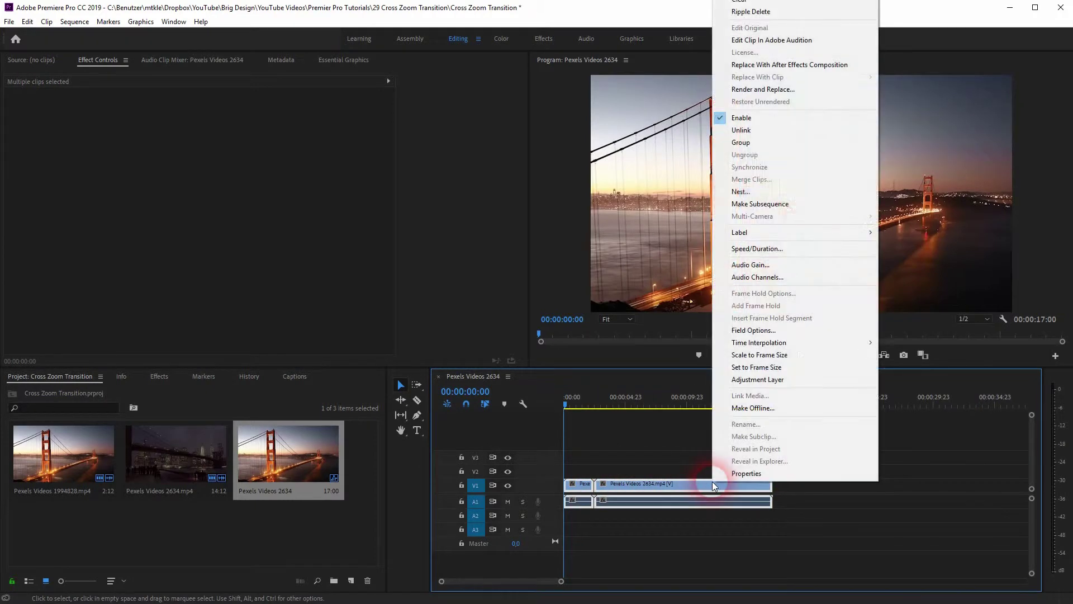
pyautogui.click(777, 131)
pyautogui.click(659, 488)
pyautogui.click(590, 519)
pyautogui.click(625, 508)
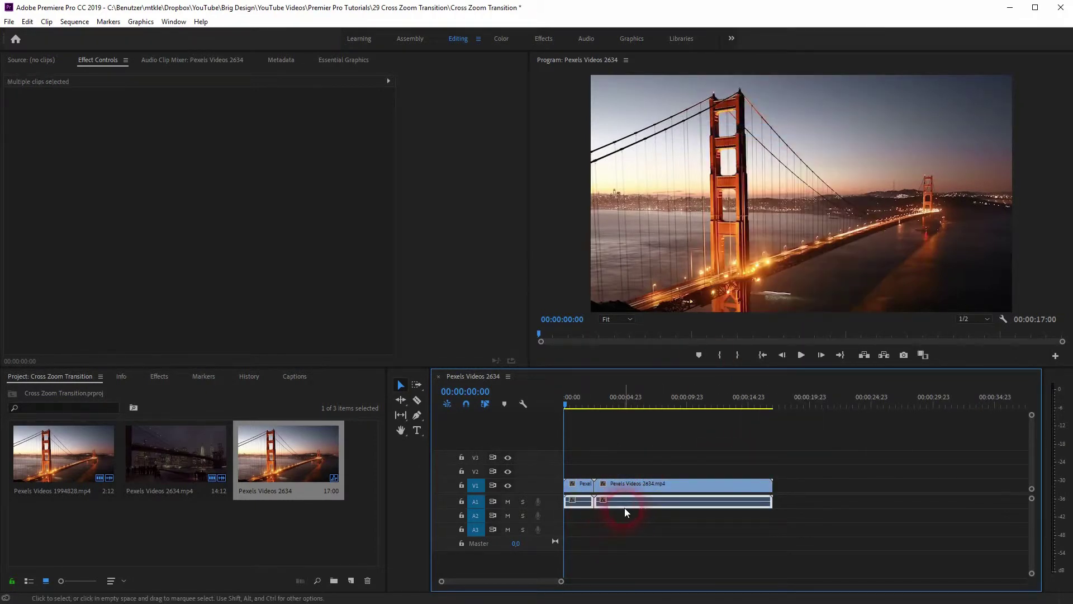
pyautogui.press('Delete')
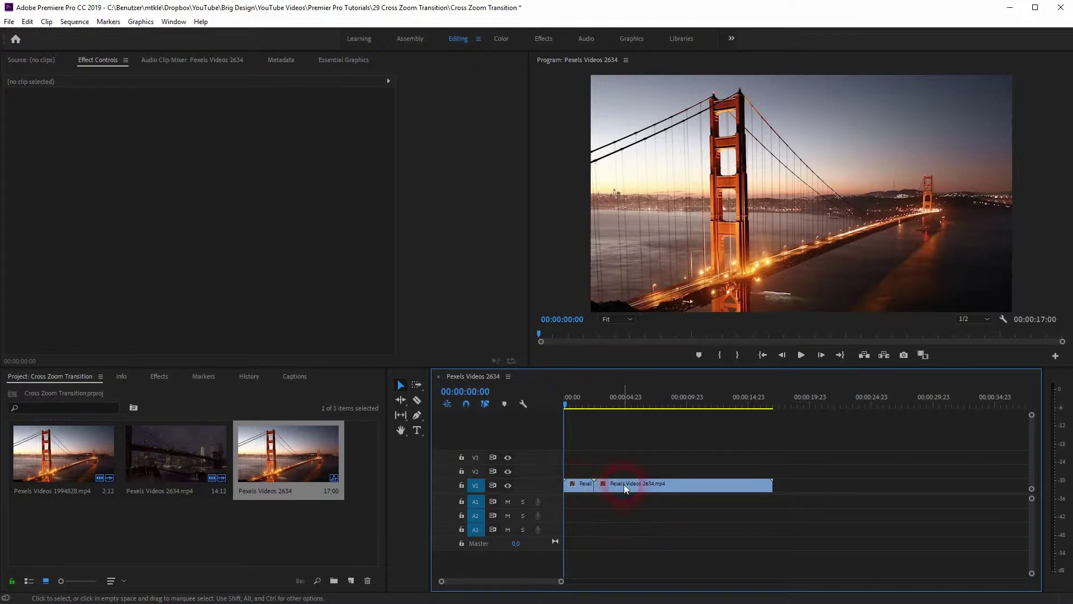
# - Razor-cut the second clip about five seconds in, delete its tail, and preview the 5:09 sequence
pyautogui.click(417, 399)
pyautogui.click(630, 485)
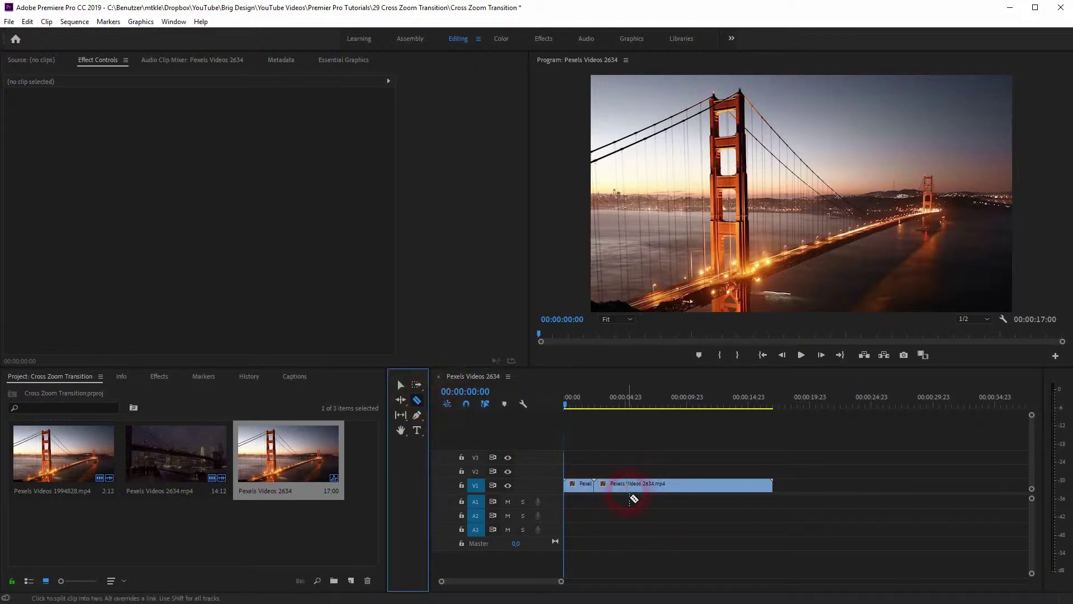
pyautogui.click(401, 385)
pyautogui.click(686, 481)
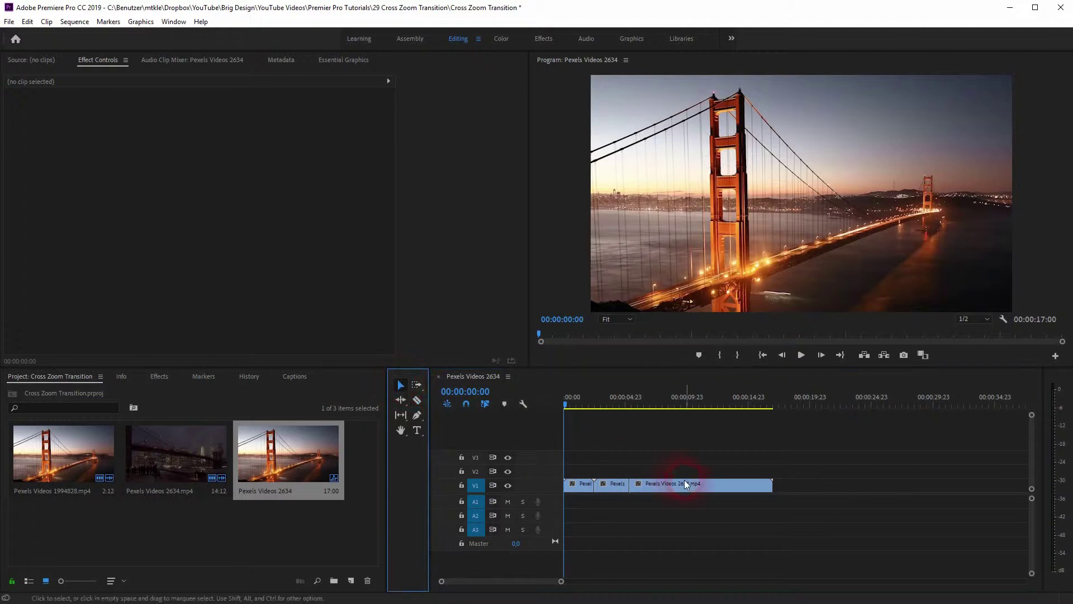
pyautogui.press('Delete')
pyautogui.press('space')
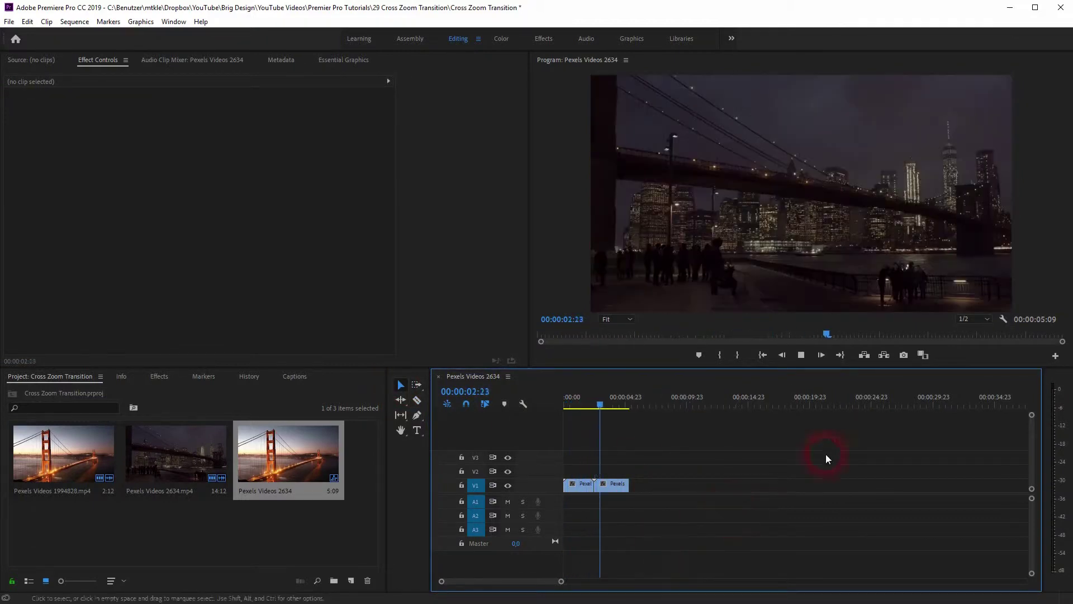
pyautogui.press('space')
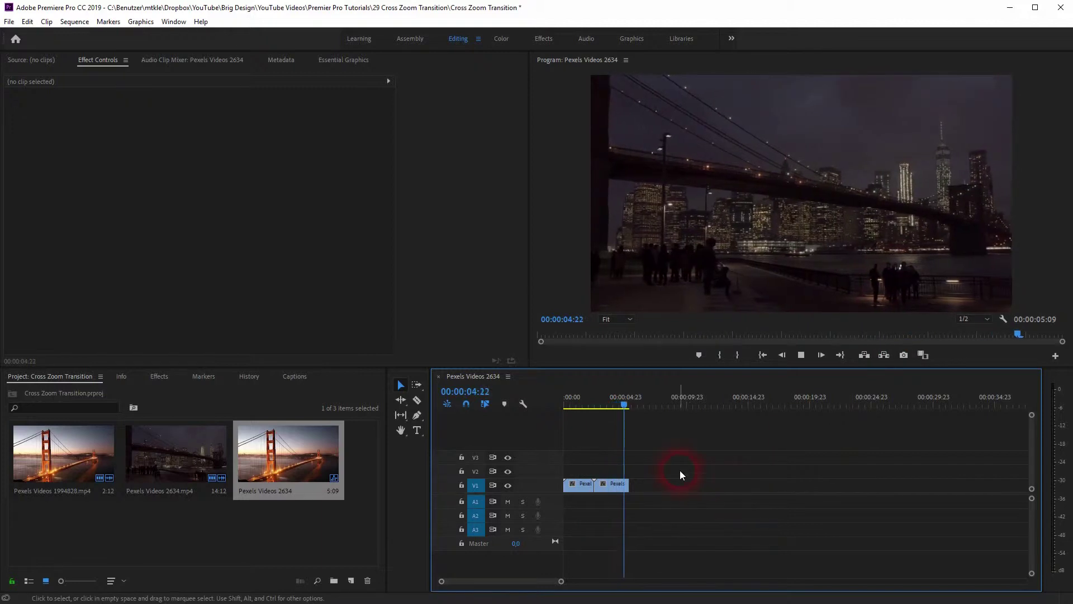
pyautogui.press('Home')
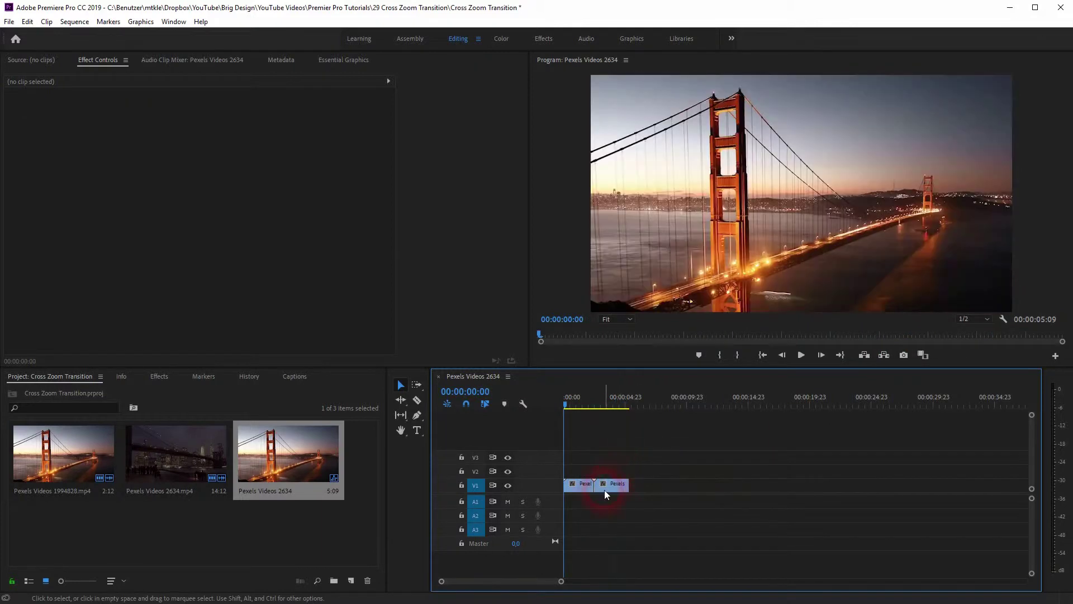
# - Search the Effects panel for 'cros'
pyautogui.click(620, 484)
pyautogui.click(647, 503)
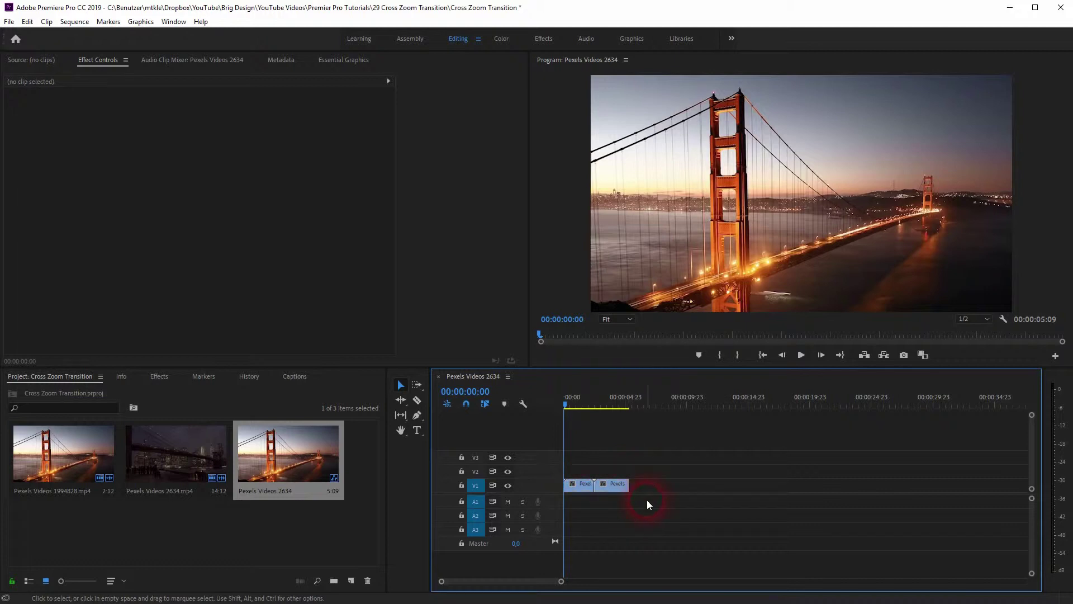
pyautogui.click(158, 376)
pyautogui.moveTo(88, 394); pyautogui.dragTo(2, 396)
pyautogui.write('cross')
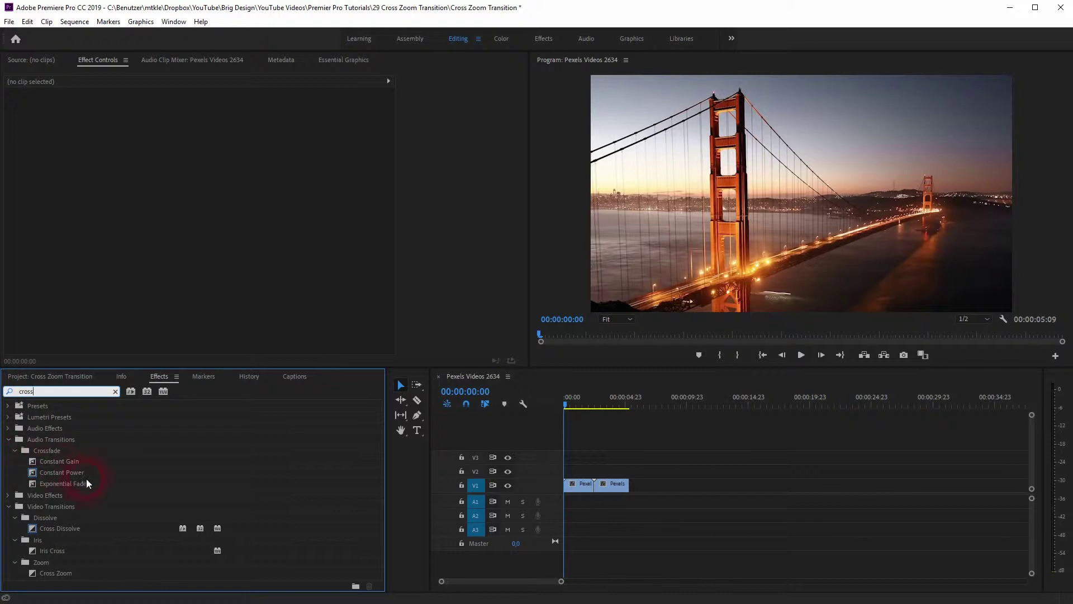
# - Drop Video Transitions > Zoom > Cross Zoom onto the cut and dismiss the insufficient-media warning
pyautogui.click(42, 563)
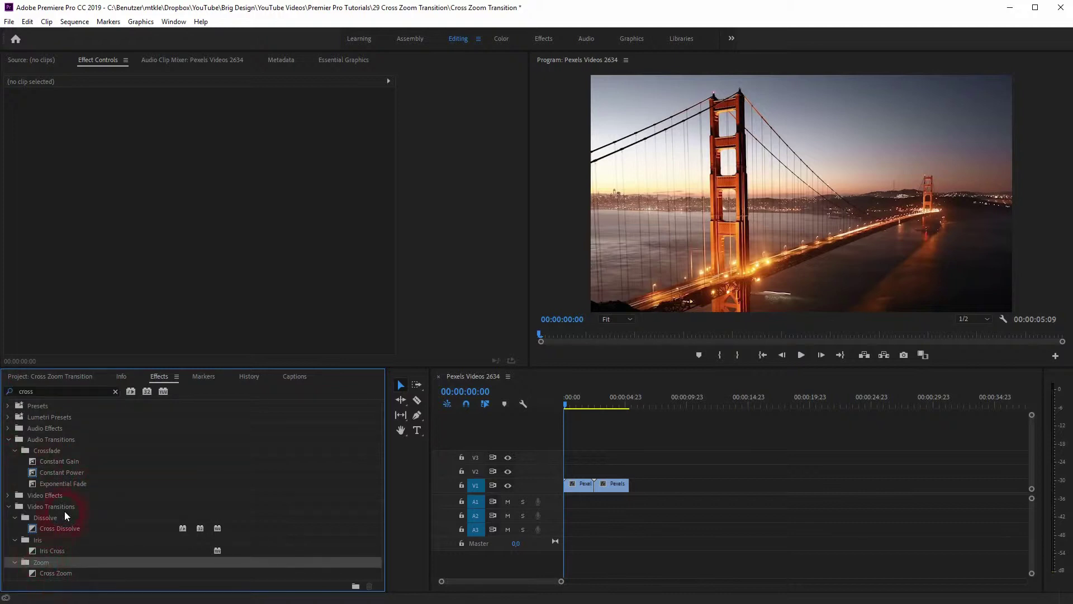
pyautogui.click(64, 510)
pyautogui.click(45, 564)
pyautogui.click(60, 573)
pyautogui.moveTo(53, 575); pyautogui.dragTo(593, 484)
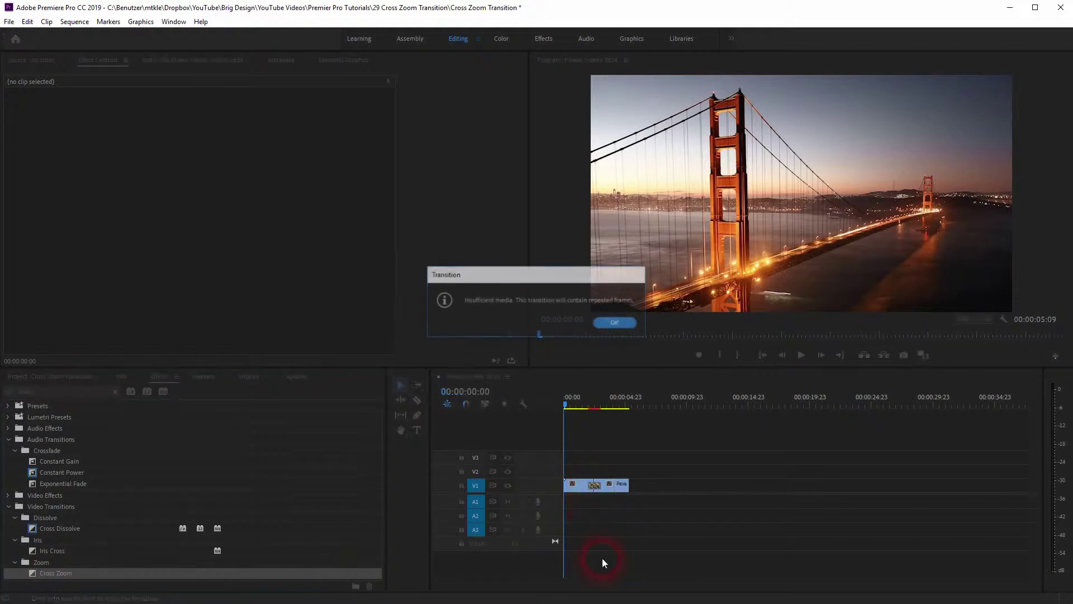
pyautogui.click(609, 323)
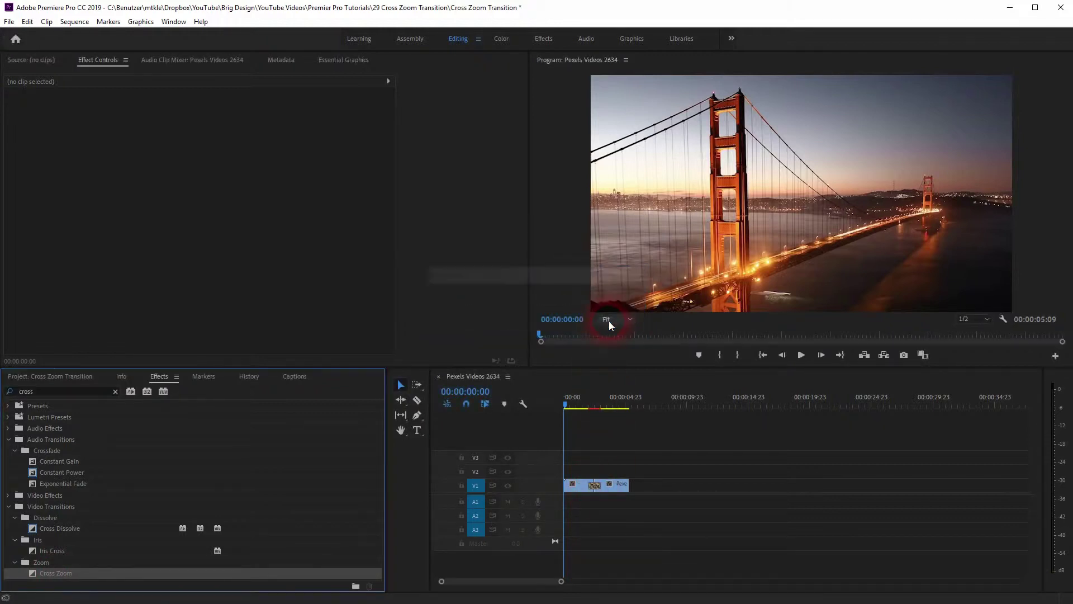
# - Try Start at Cut and End at Cut alignments, settle on Center at Cut, and play it
pyautogui.click(595, 486)
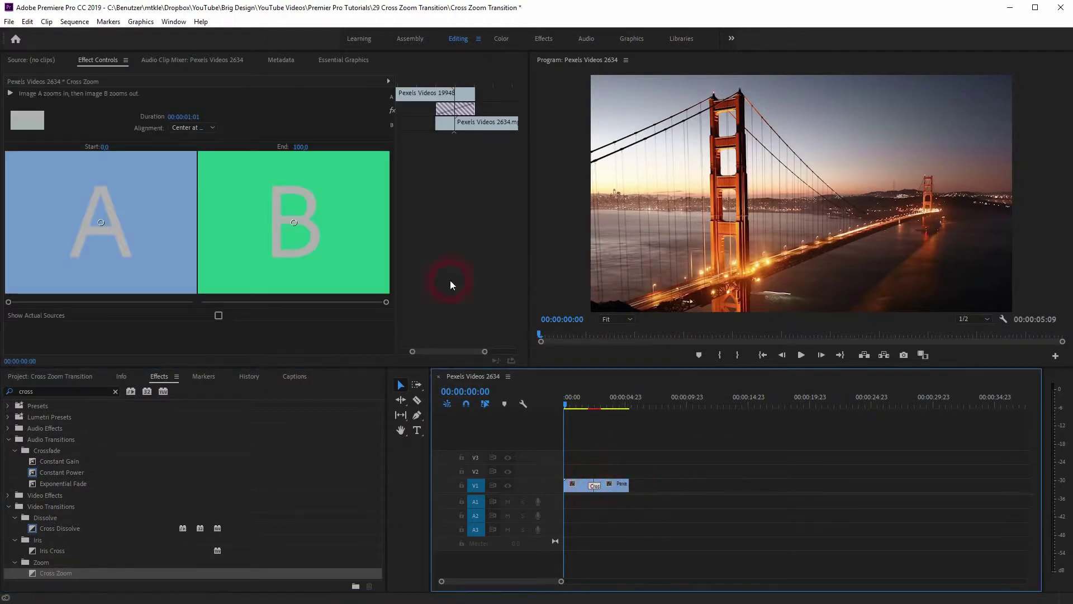
pyautogui.click(193, 128)
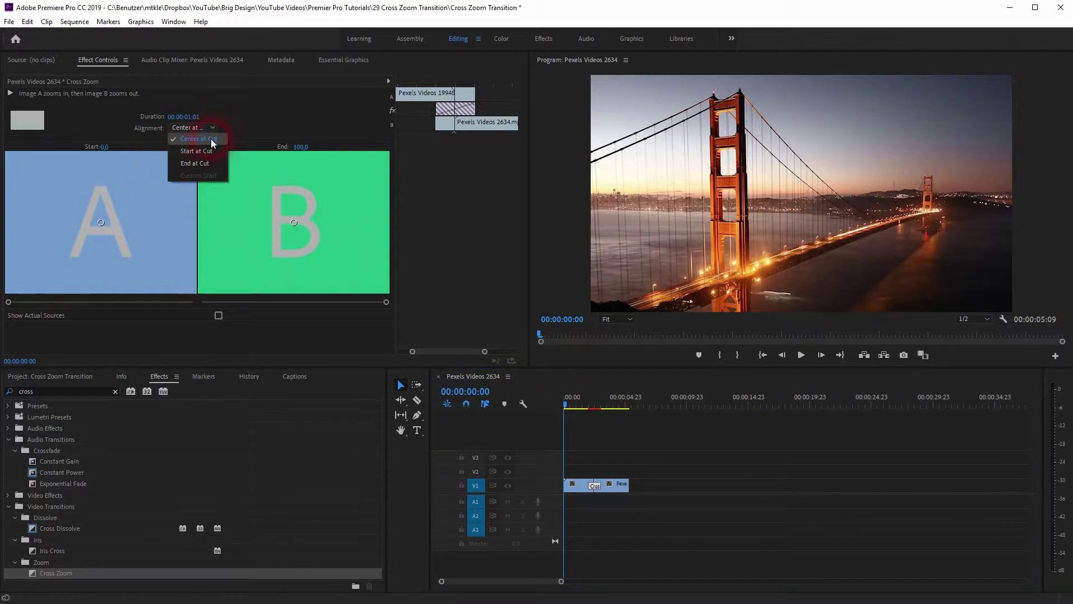
pyautogui.click(201, 152)
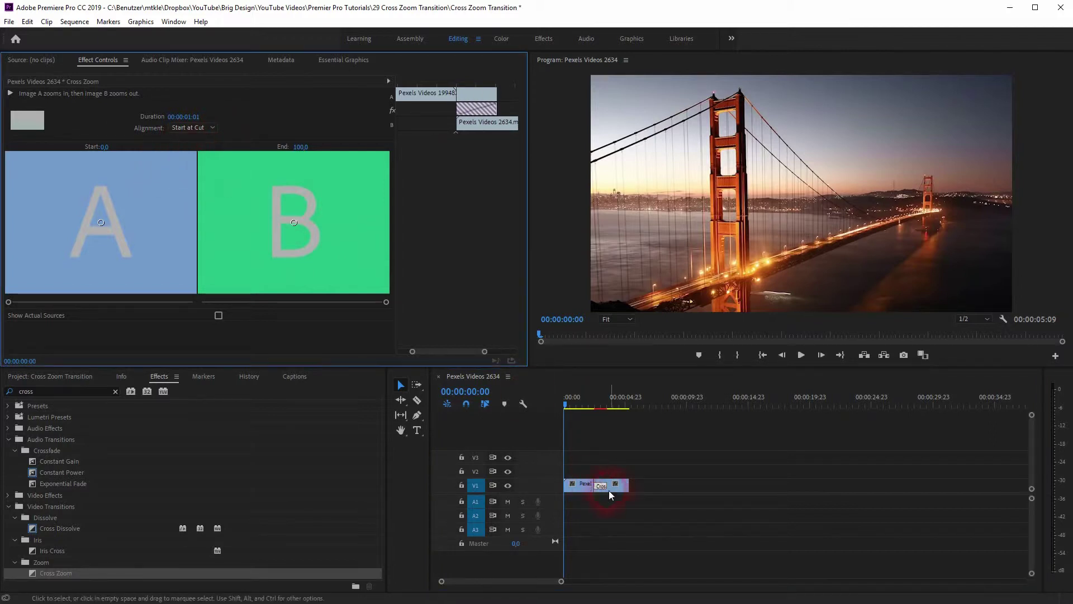
pyautogui.click(213, 127)
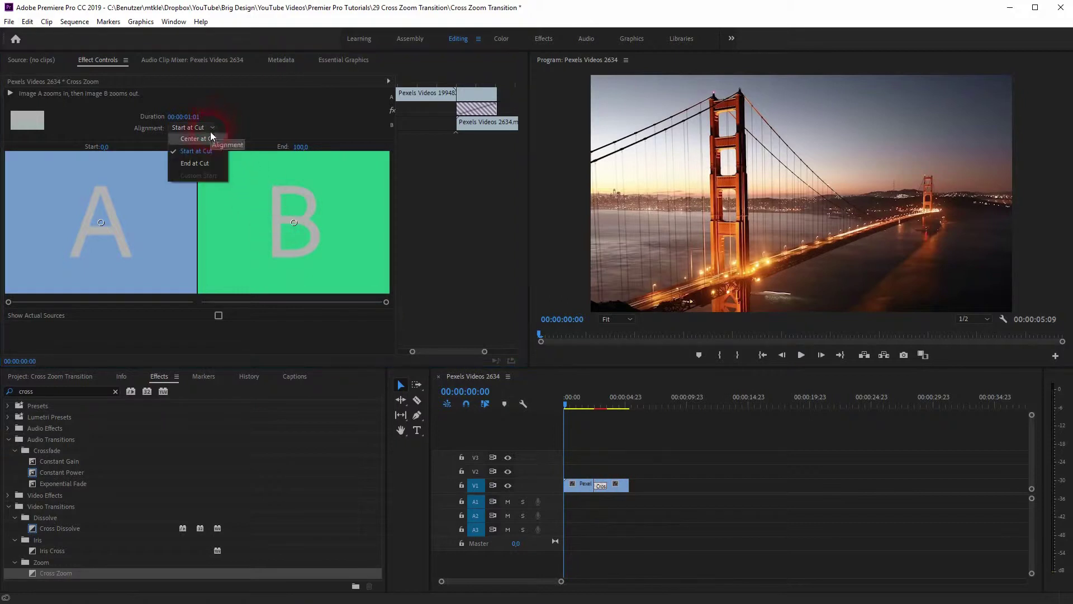
pyautogui.click(211, 161)
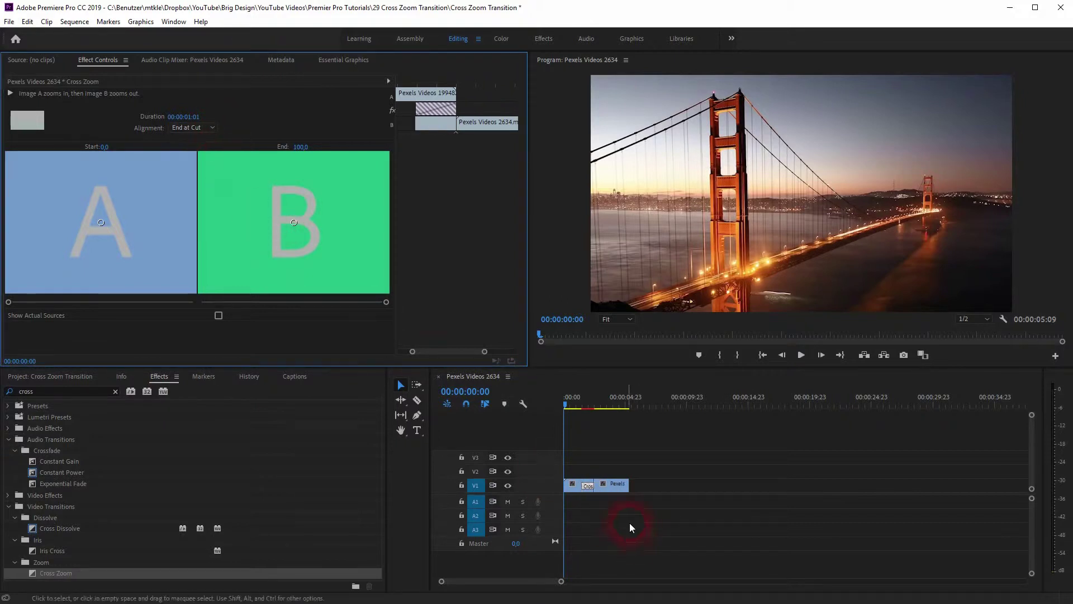
pyautogui.click(205, 130)
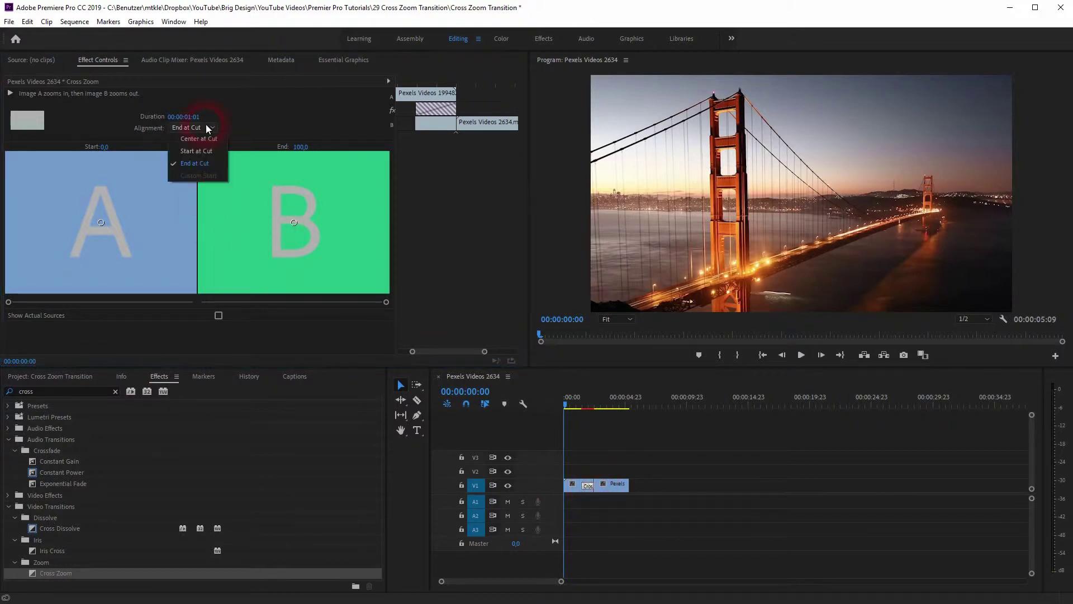
pyautogui.click(206, 137)
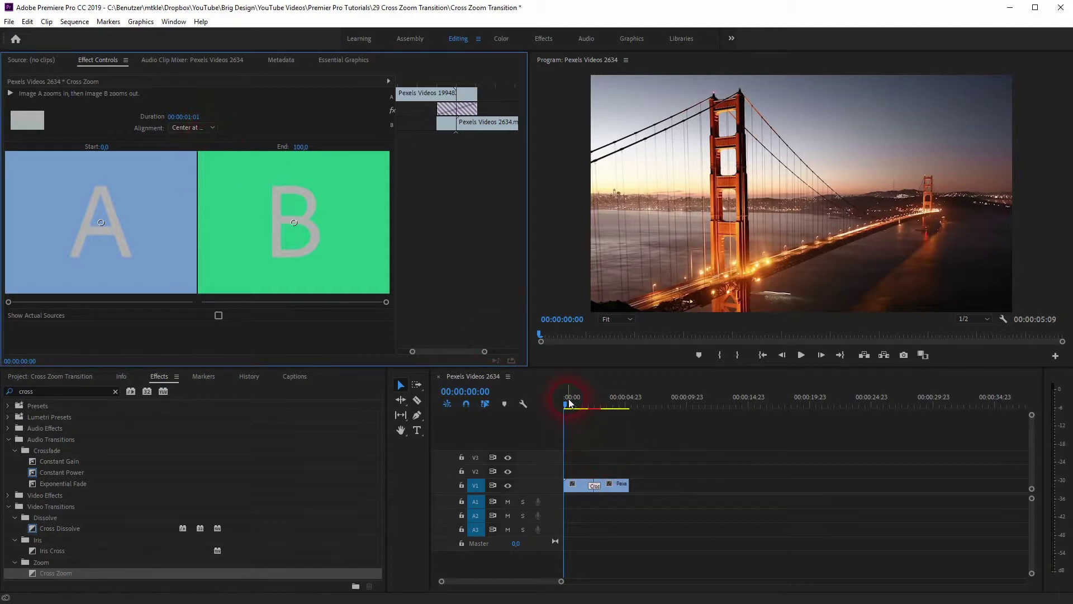
pyautogui.click(713, 498)
pyautogui.press('space')
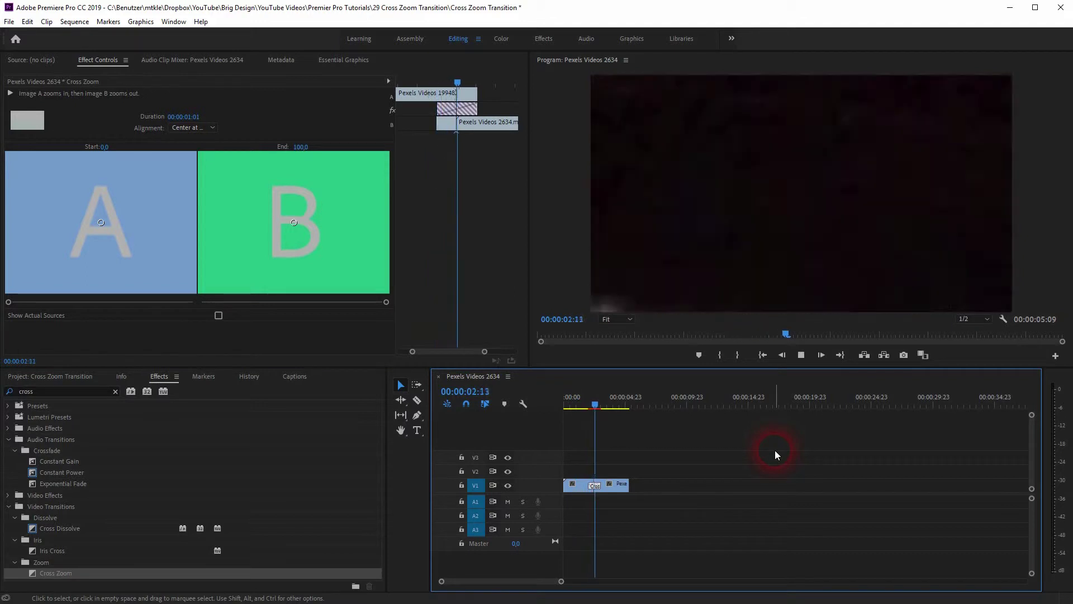
pyautogui.moveTo(614, 401); pyautogui.dragTo(589, 403)
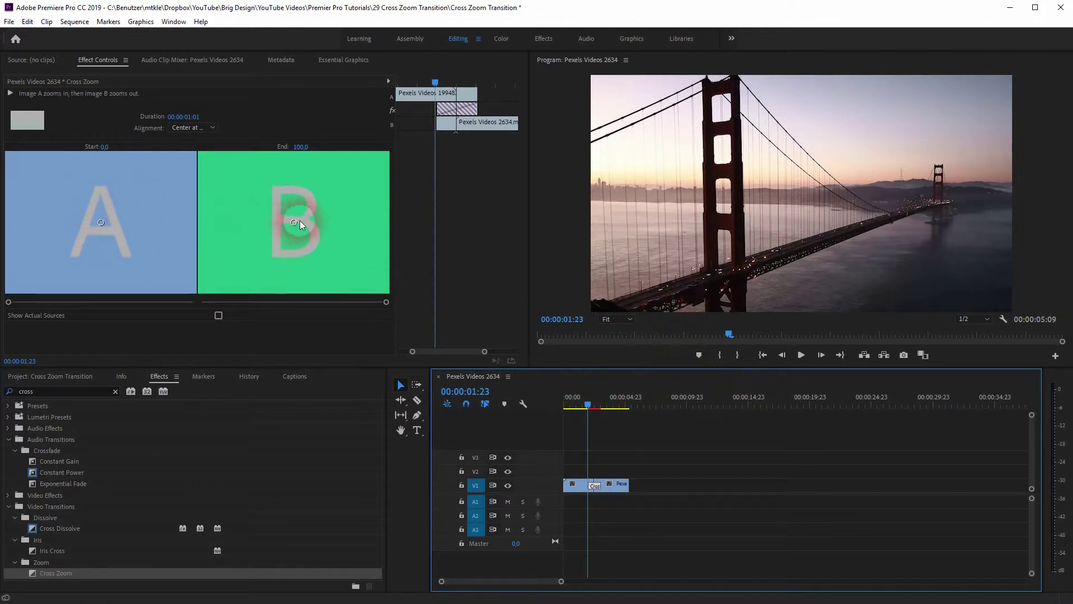
pyautogui.press('space')
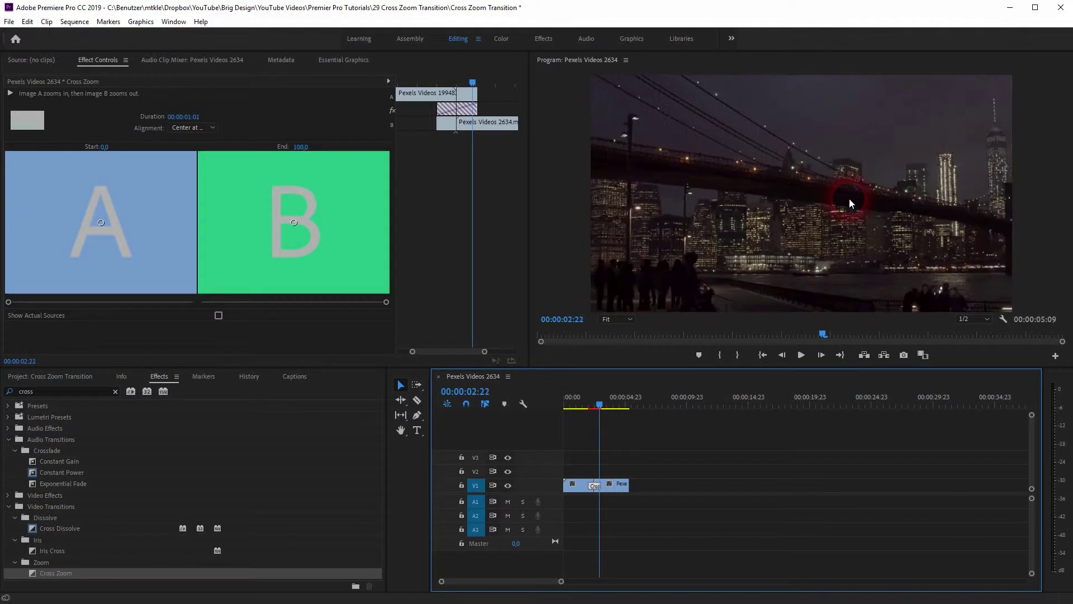
pyautogui.click(821, 355)
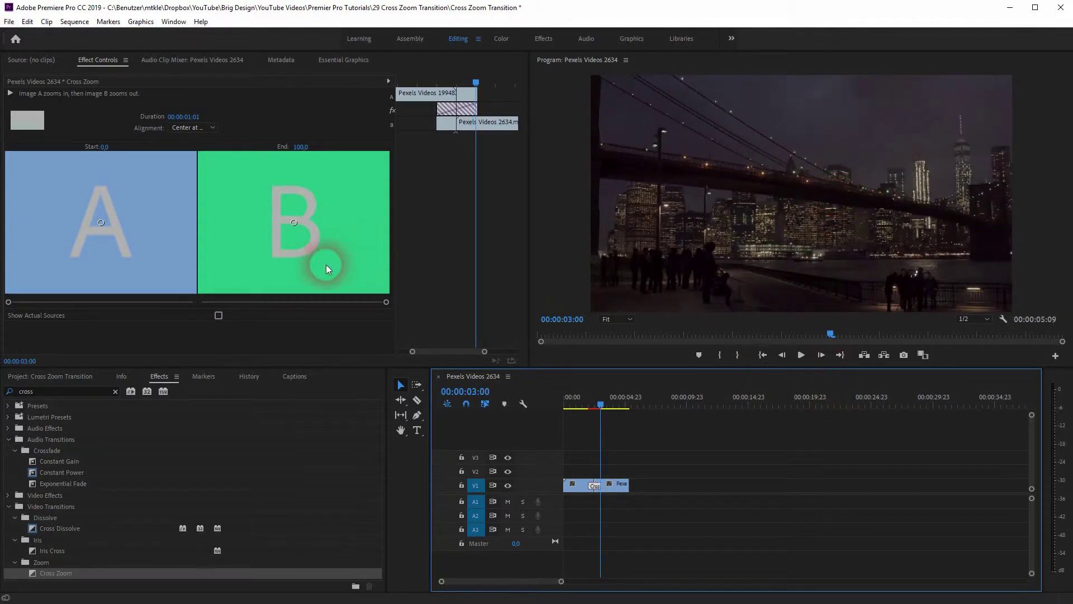
# - Turn on Show Actual Sources and set image A's zoom centre on the Golden Gate bridge
pyautogui.click(219, 315)
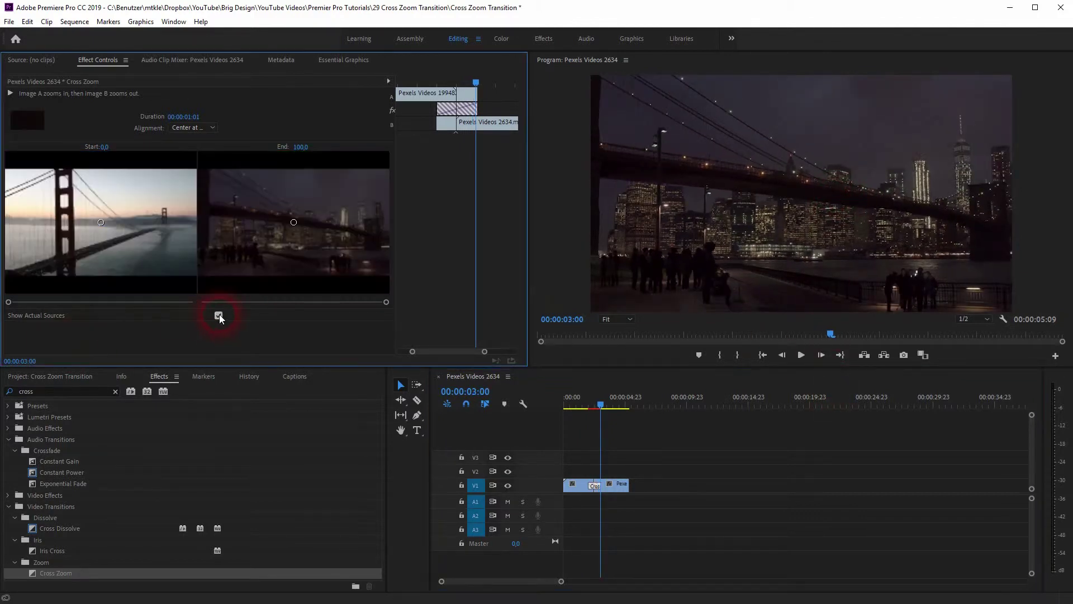
pyautogui.press('Left')
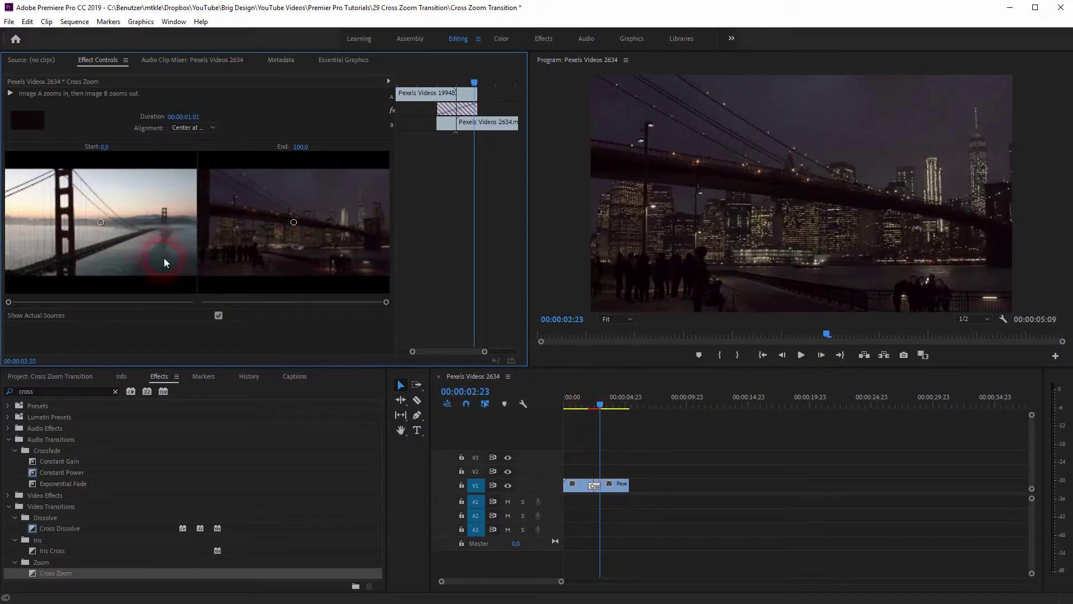
pyautogui.click(597, 406)
pyautogui.moveTo(599, 407); pyautogui.dragTo(590, 407)
pyautogui.click(55, 279)
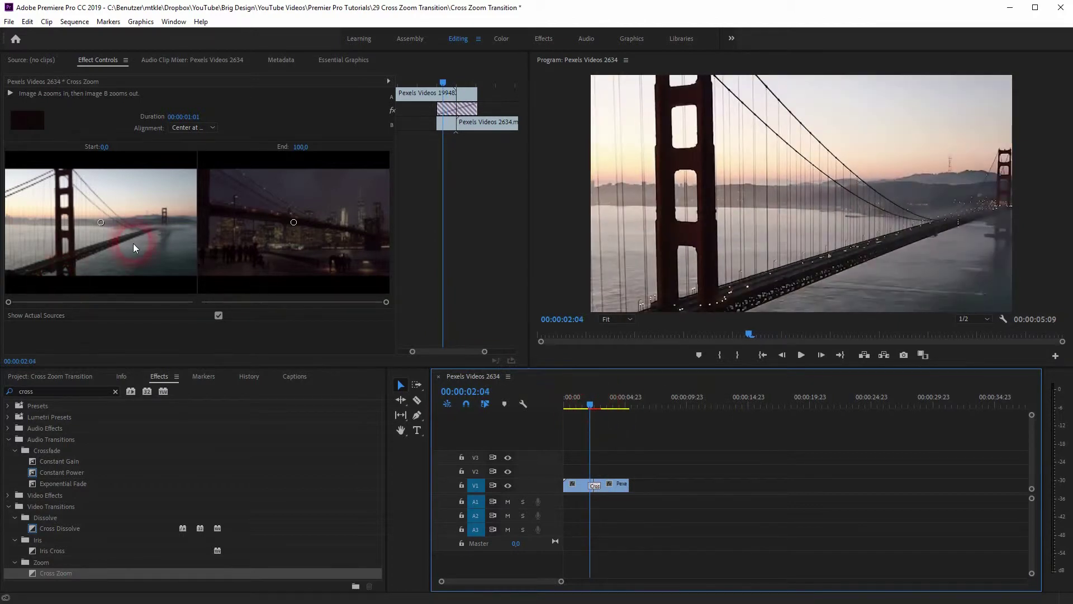
pyautogui.click(157, 228)
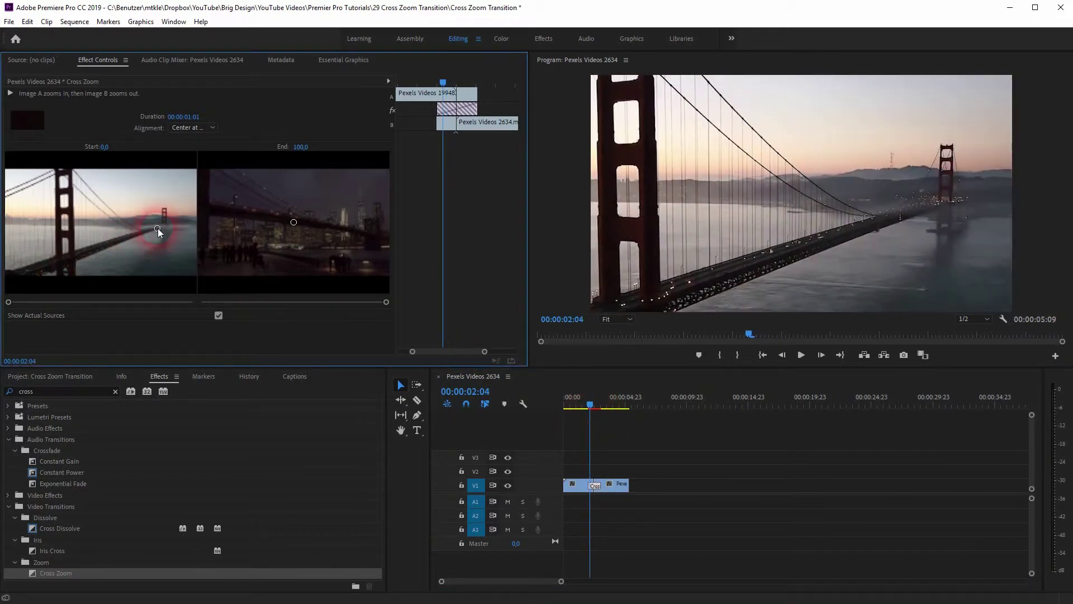
# - Move image B's zoom centre right onto the night skyline and replay the transition
pyautogui.click(591, 405)
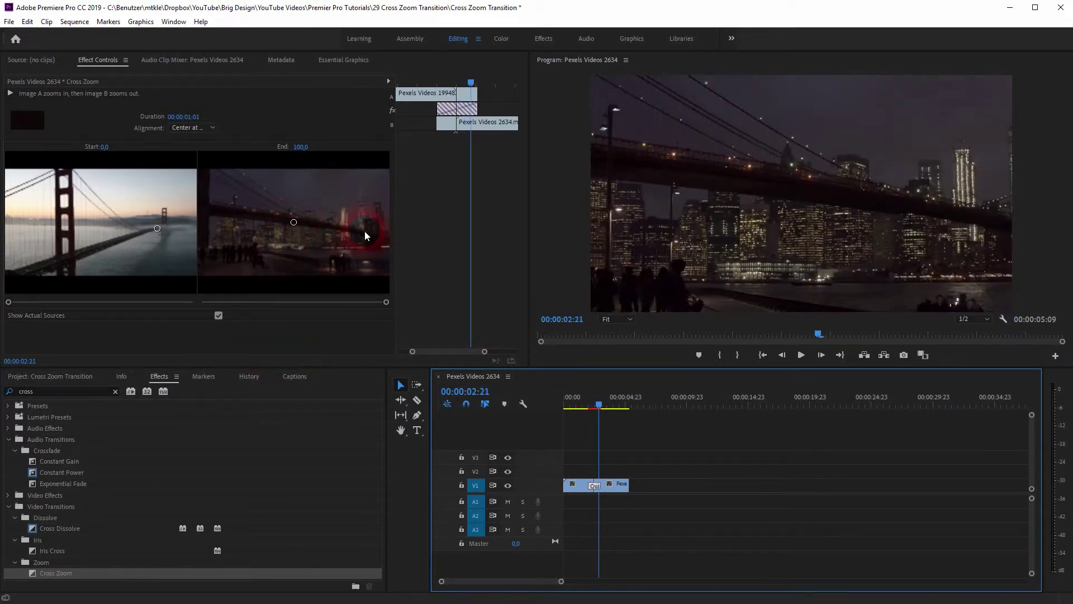
pyautogui.moveTo(365, 230); pyautogui.dragTo(364, 231)
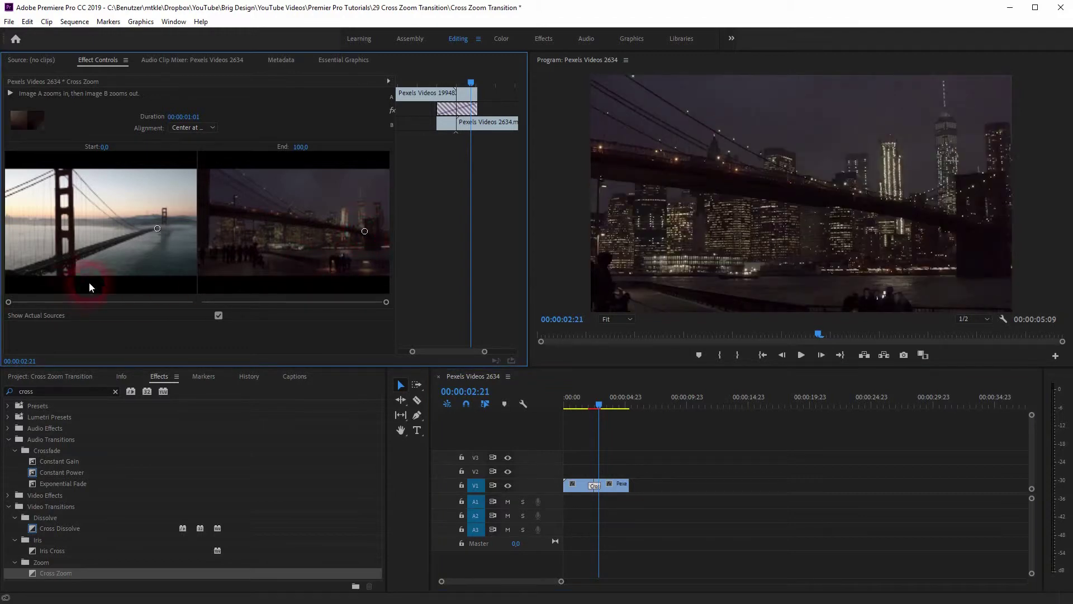
pyautogui.moveTo(598, 404); pyautogui.dragTo(586, 405)
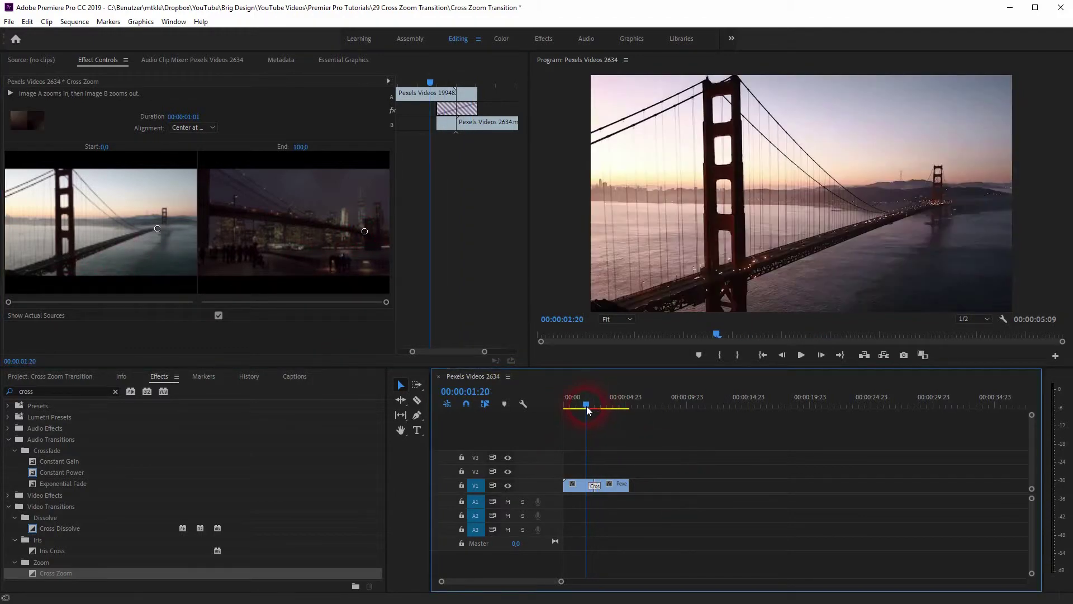
pyautogui.press('space')
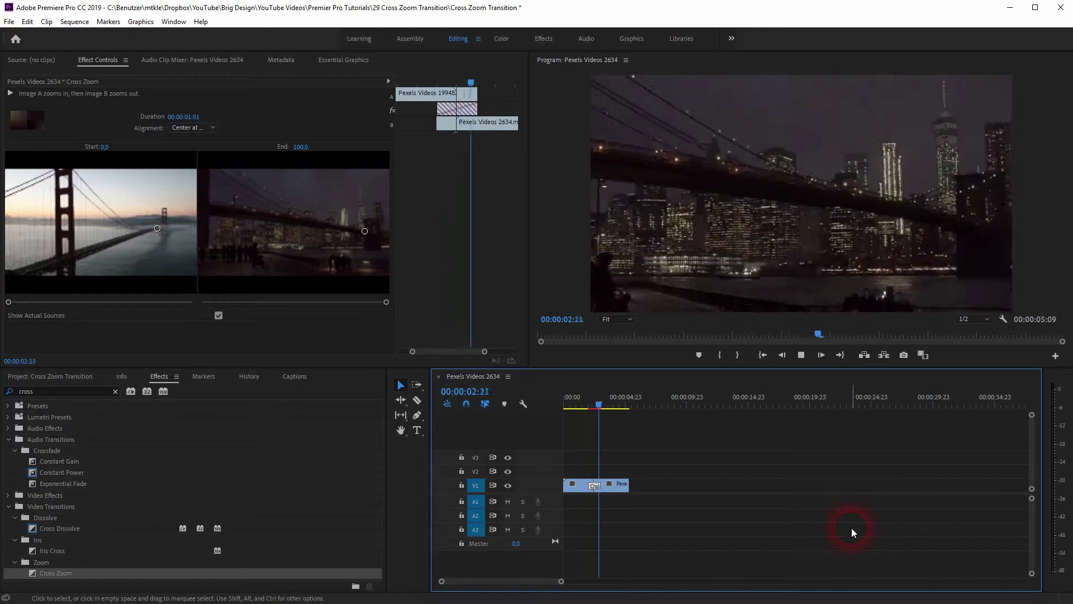
pyautogui.click(610, 407)
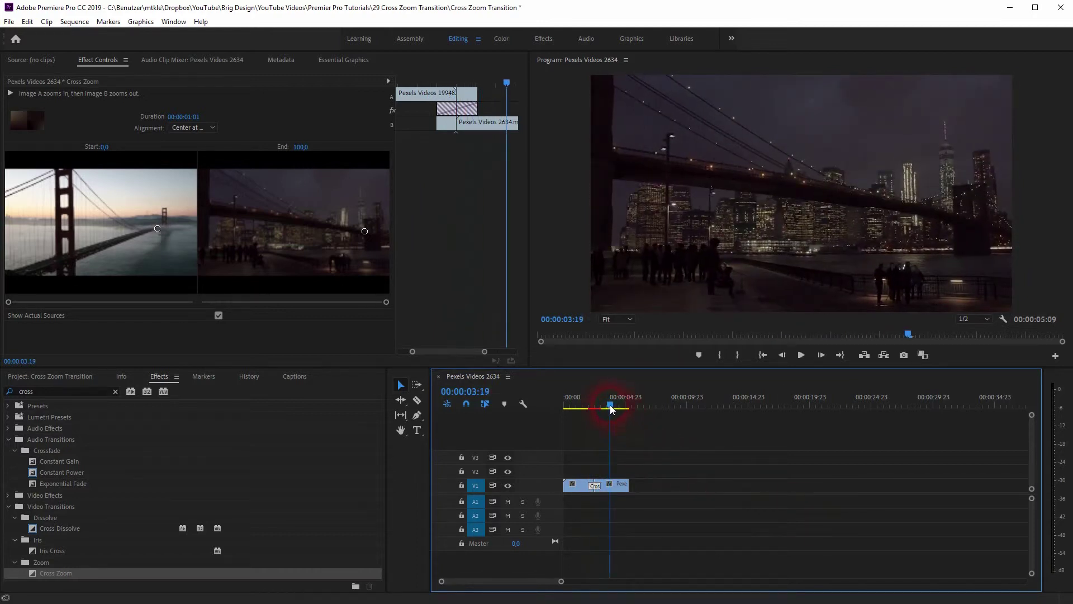
pyautogui.moveTo(611, 408); pyautogui.dragTo(598, 409)
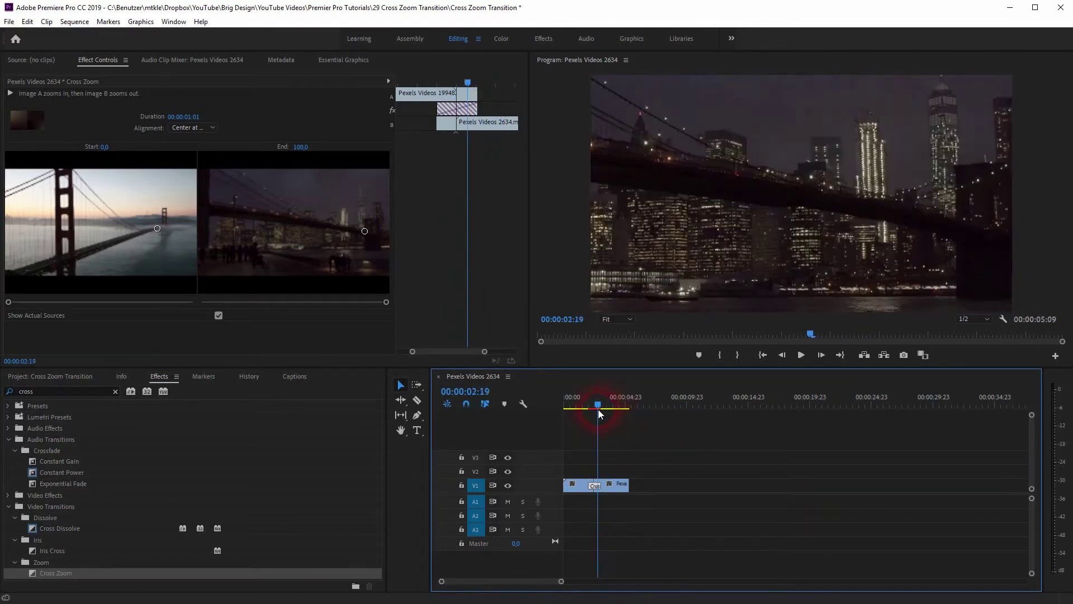
pyautogui.press('Left')
pyautogui.press('Left')
pyautogui.press('Left')
pyautogui.press('Left')
pyautogui.press('Left')
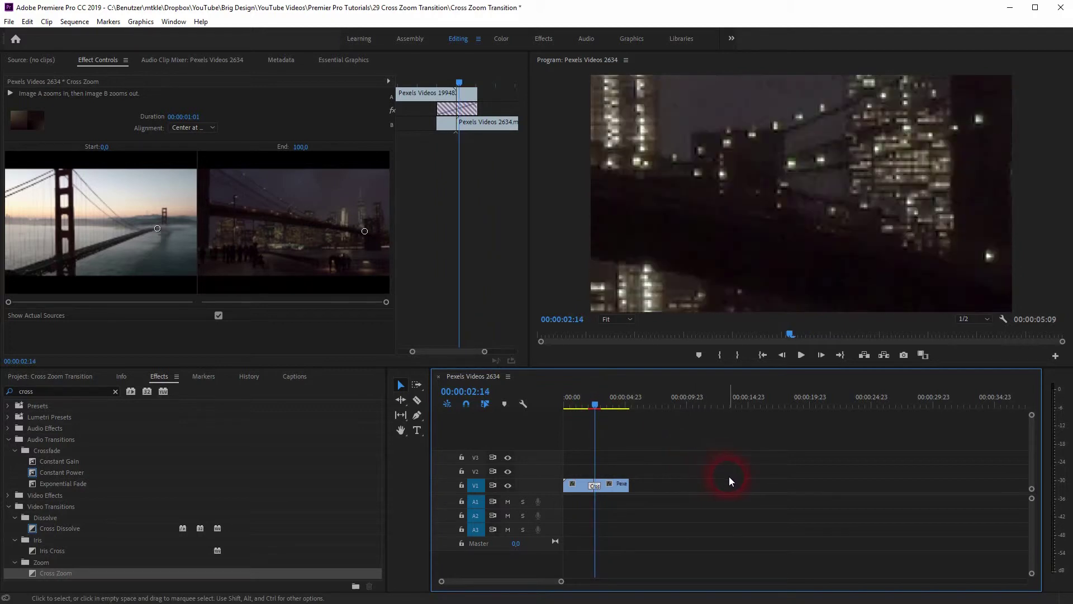
pyautogui.press('Left')
pyautogui.press('Right')
pyautogui.press('Left')
pyautogui.press('Left')
pyautogui.press('Left')
pyautogui.press('Left')
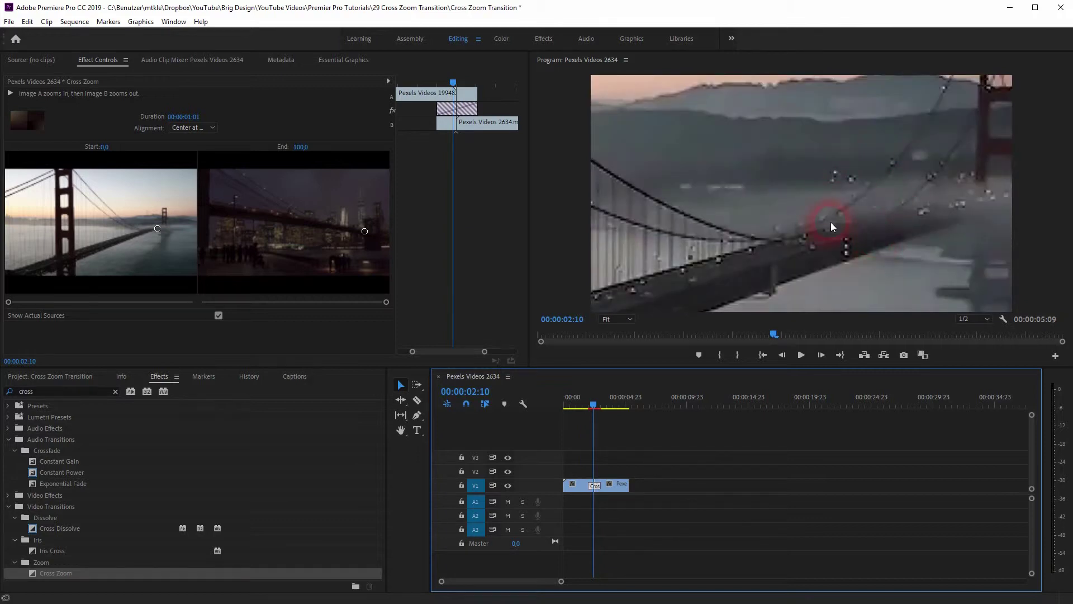
pyautogui.press('Left')
pyautogui.press('Left')
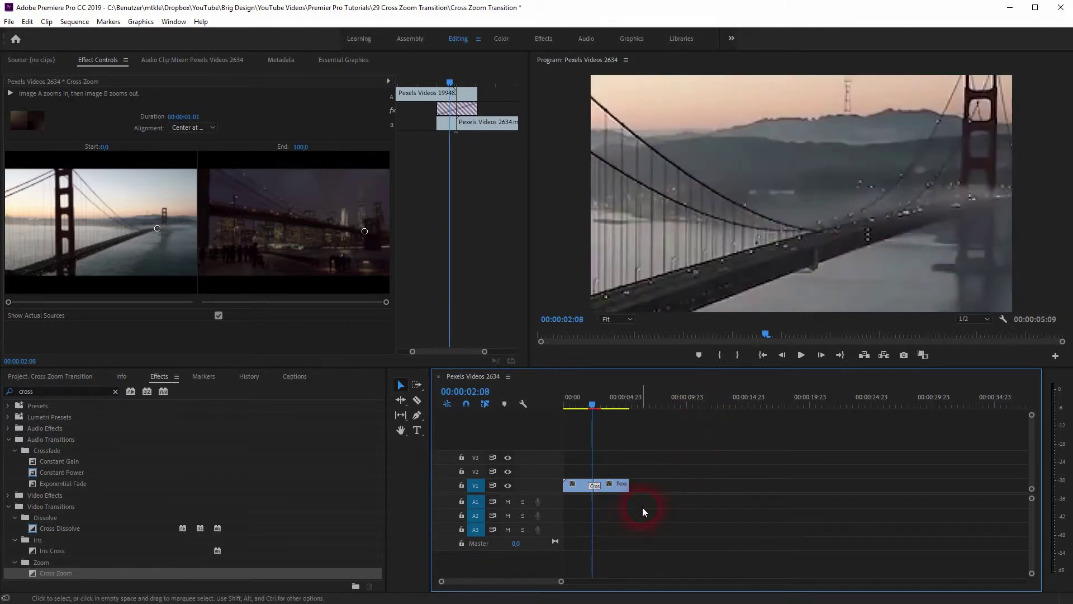
pyautogui.press('Left')
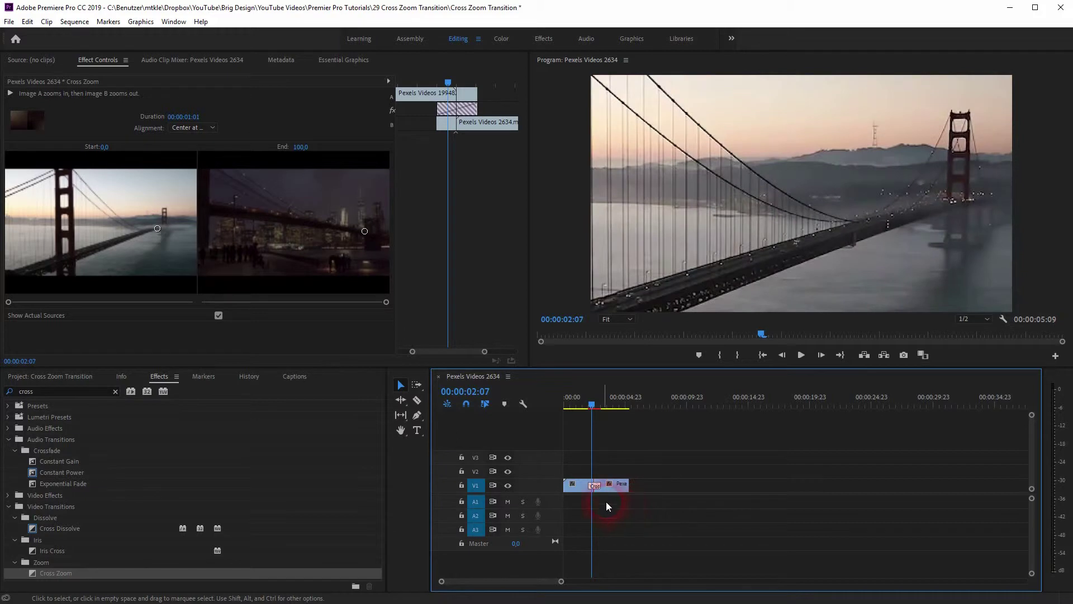
pyautogui.doubleClick(42, 394)
# - Search 'blur' and drag Blur & Sharpen > Gaussian Blur onto Pexels Videos 1994828.mp4
pyautogui.write('bl')
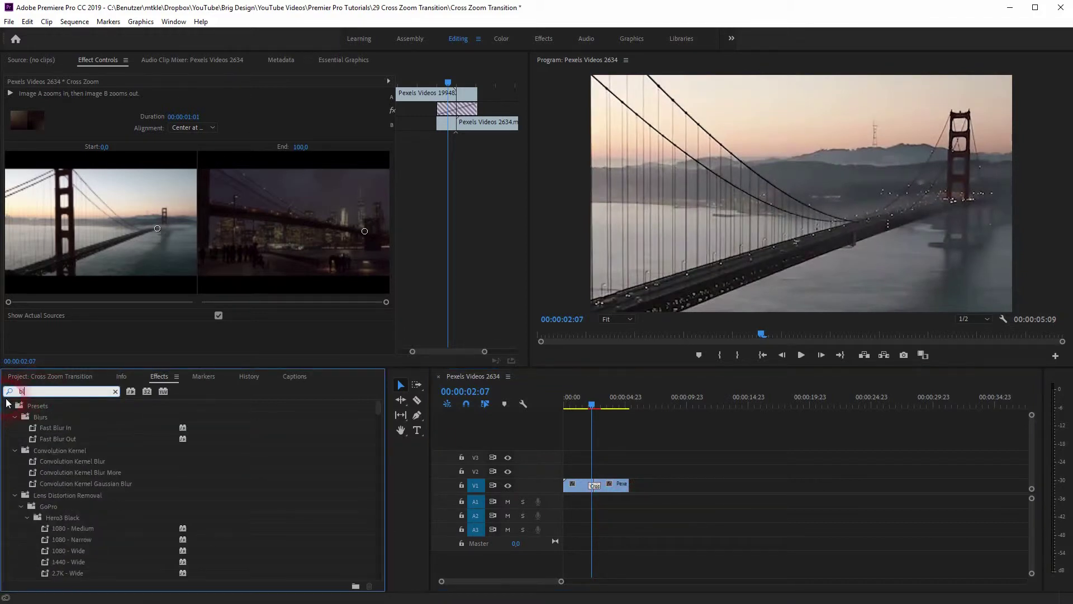
pyautogui.write('ur')
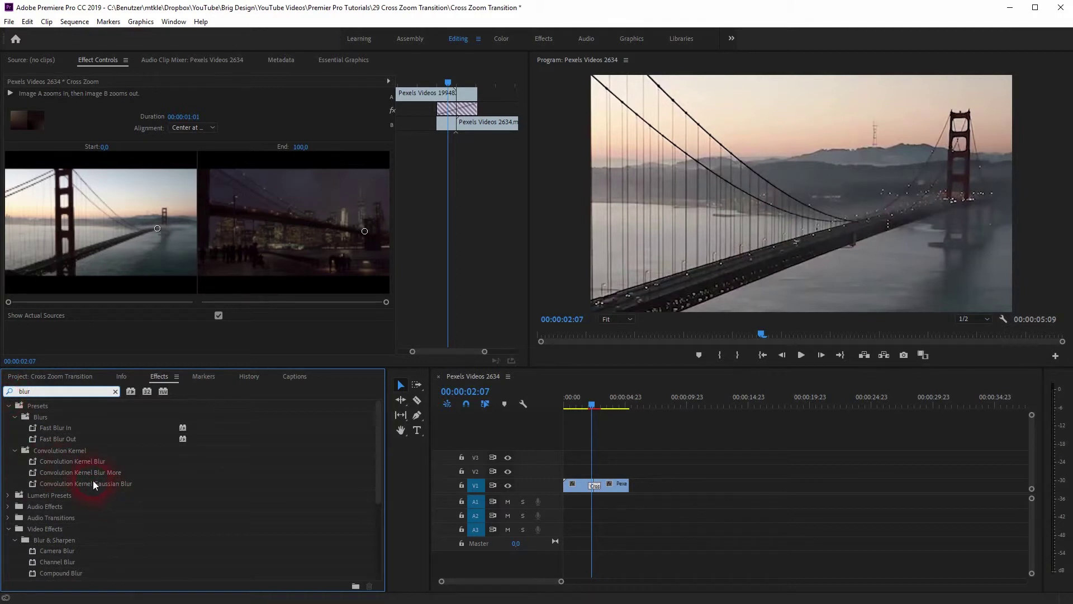
pyautogui.scroll(-3, 93, 481)
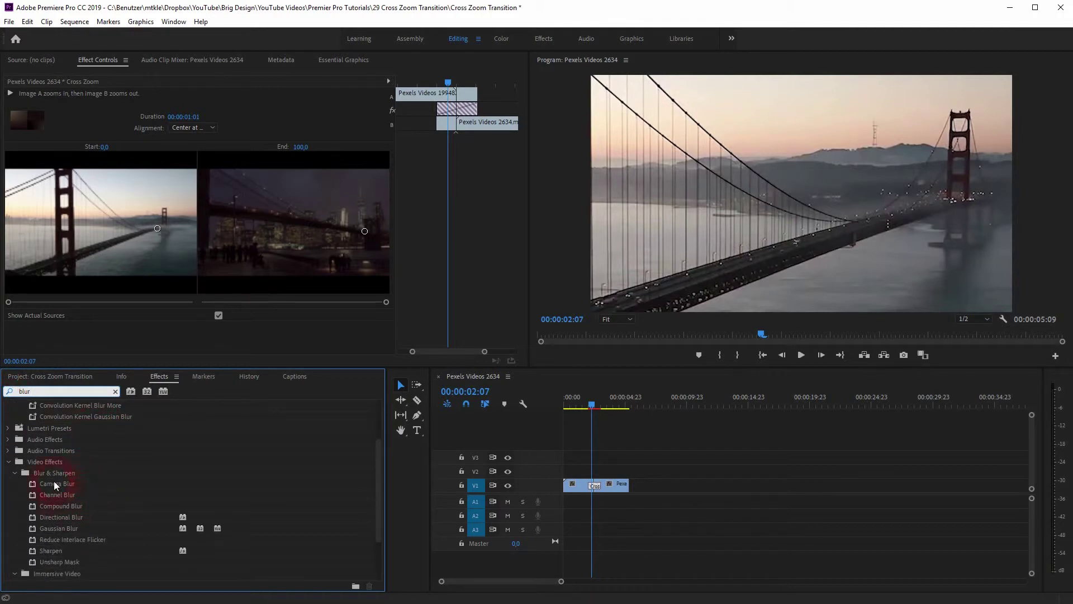
pyautogui.click(51, 472)
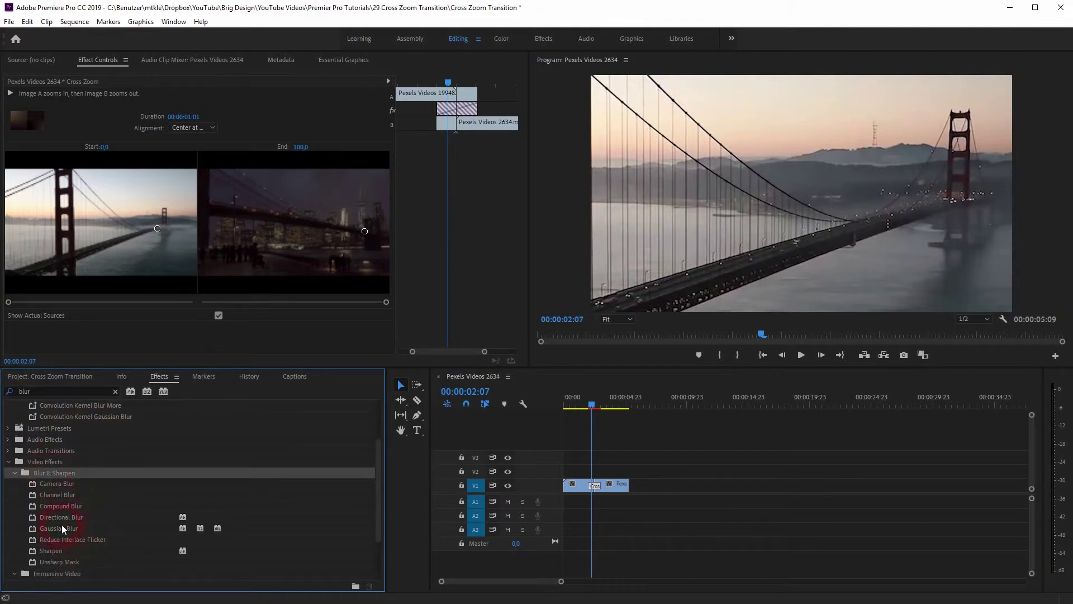
pyautogui.moveTo(62, 527); pyautogui.dragTo(582, 487)
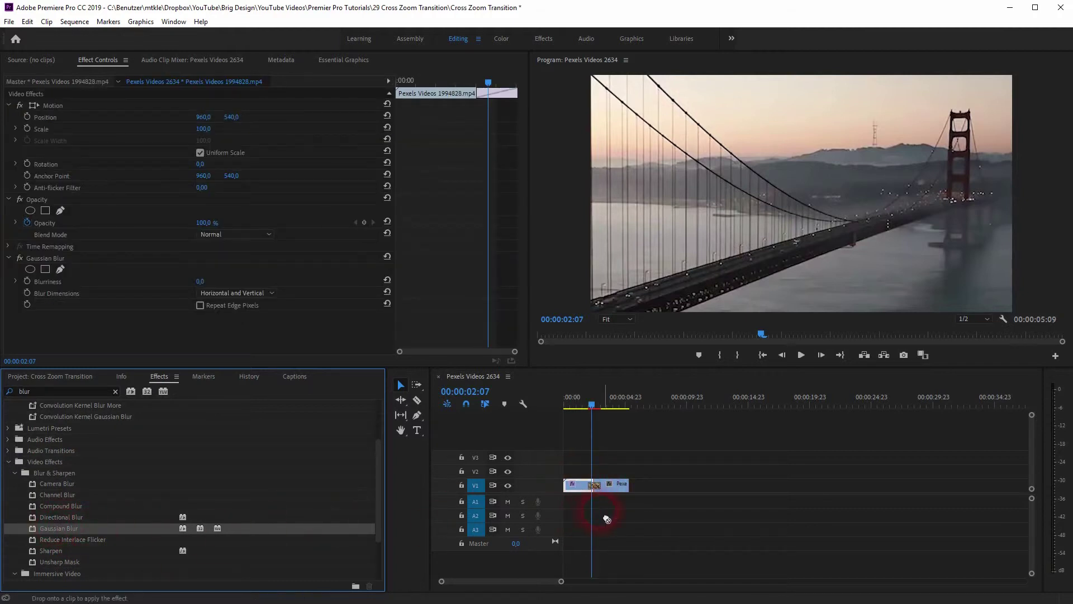
pyautogui.click(619, 485)
# - On the first clip, set a starting Blurriness keyframe of 0 at 00:00:02:00
pyautogui.click(588, 407)
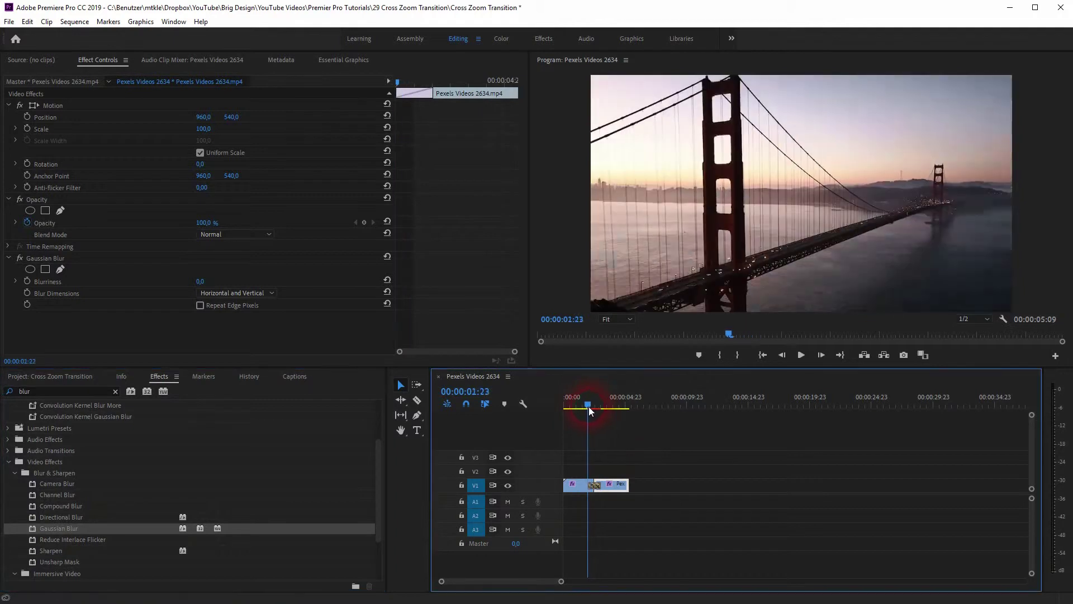
pyautogui.click(454, 122)
pyautogui.click(579, 491)
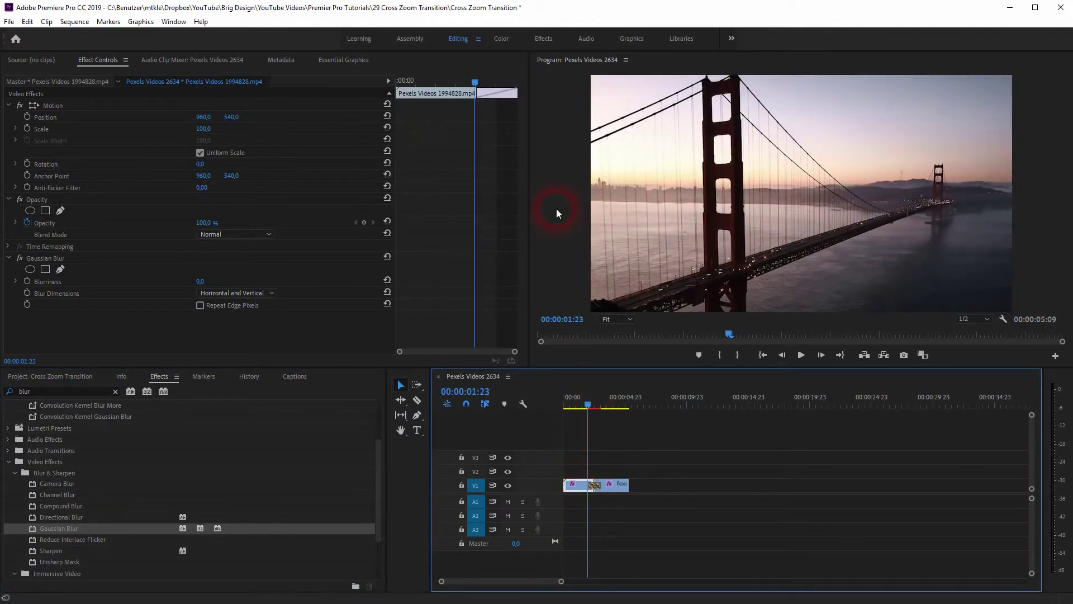
pyautogui.click(480, 102)
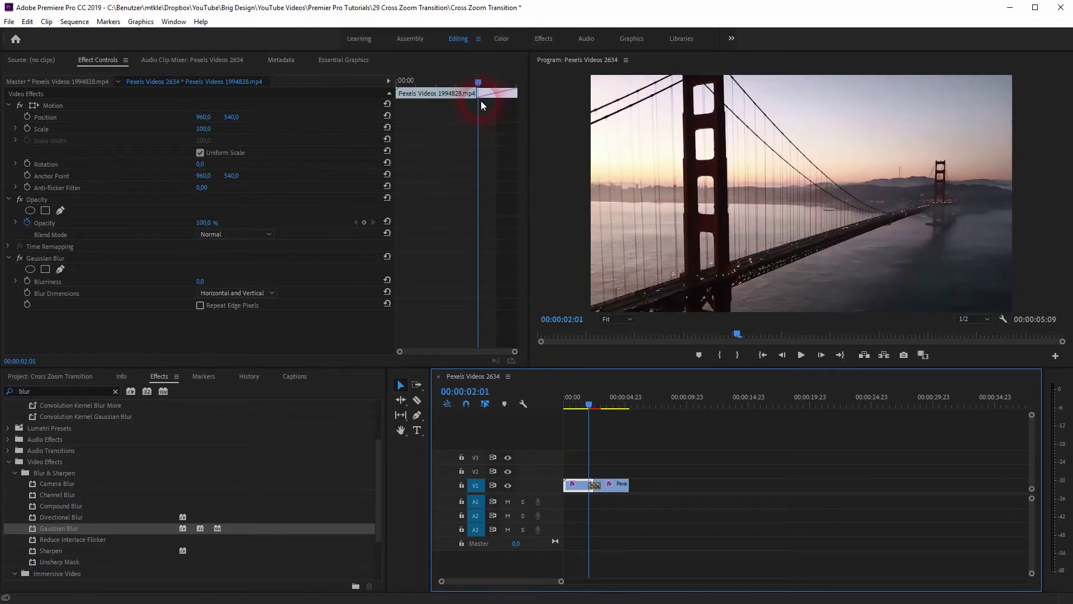
pyautogui.press('Left')
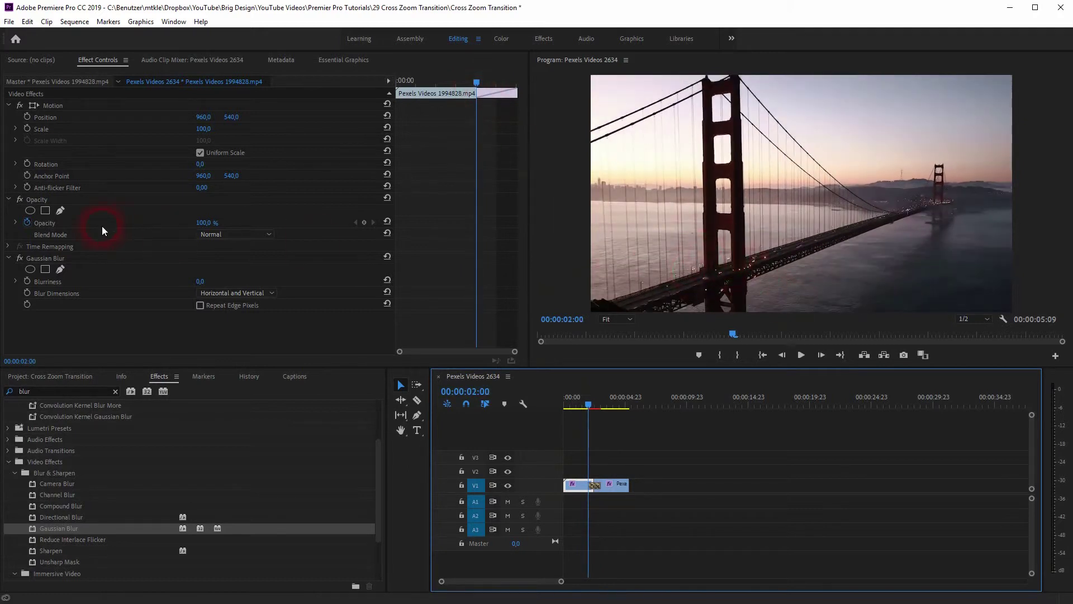
pyautogui.click(52, 257)
pyautogui.click(46, 282)
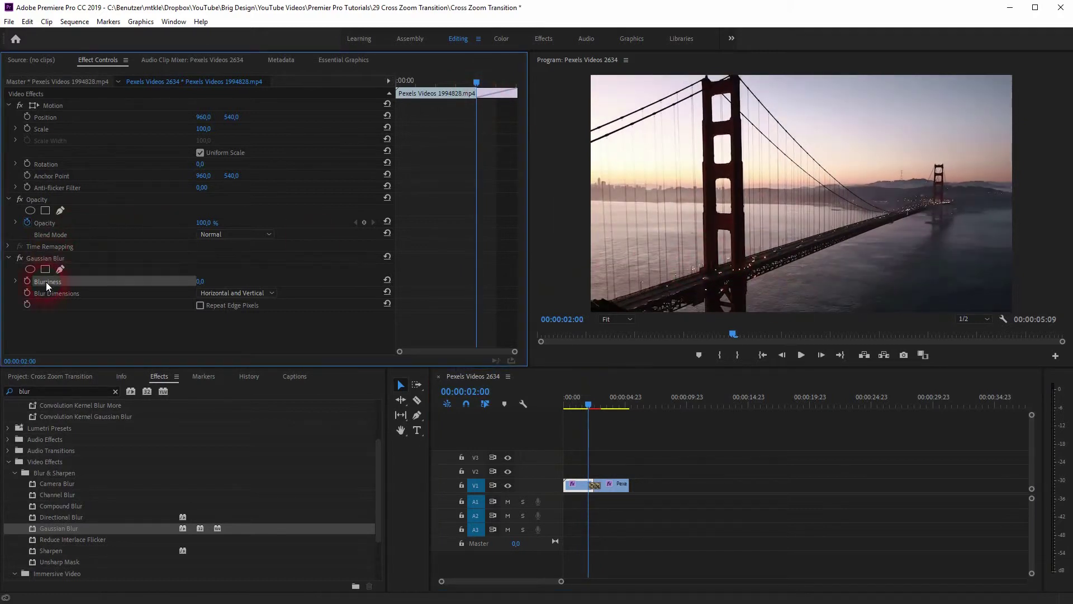
pyautogui.click(26, 280)
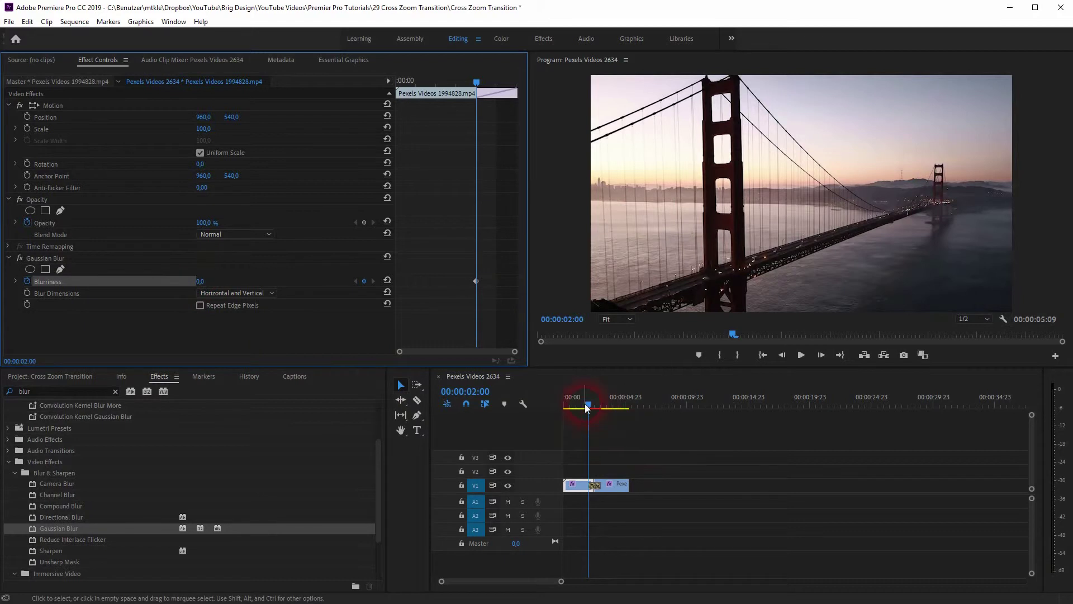
# - Add a Blurriness keyframe of 69 at 00:00:02:12, then select the second clip at 02:13
pyautogui.moveTo(586, 407); pyautogui.dragTo(596, 431)
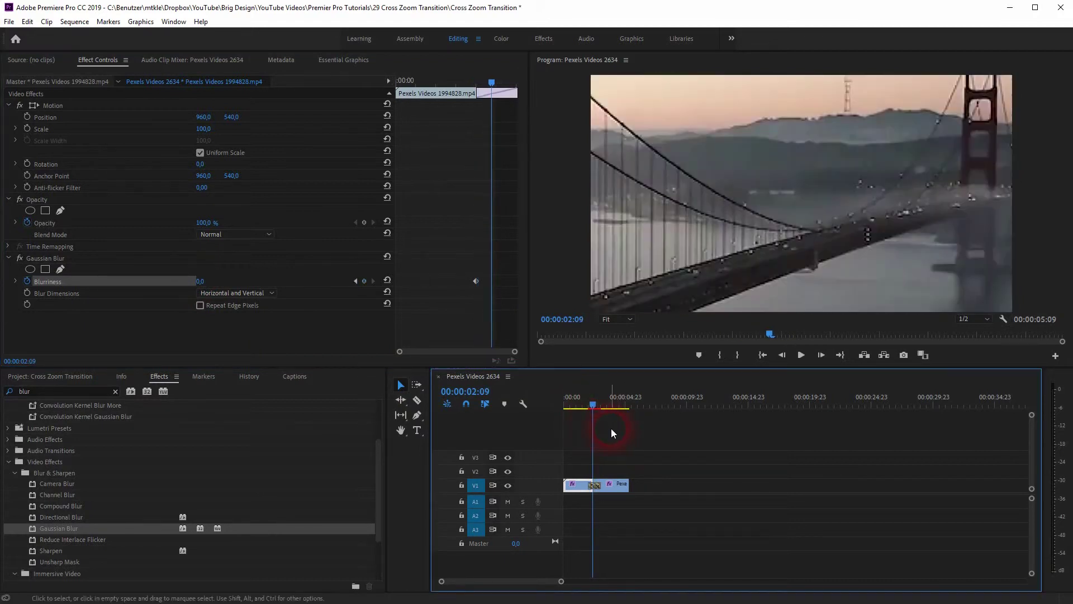
pyautogui.press('Right')
pyautogui.press('Right')
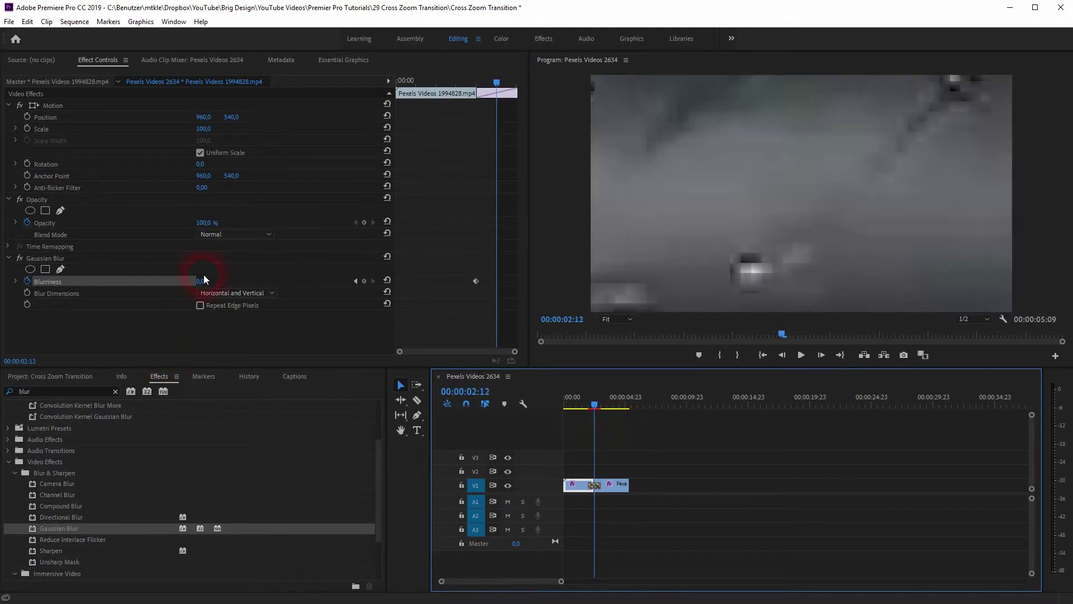
pyautogui.click(363, 280)
pyautogui.click(204, 280)
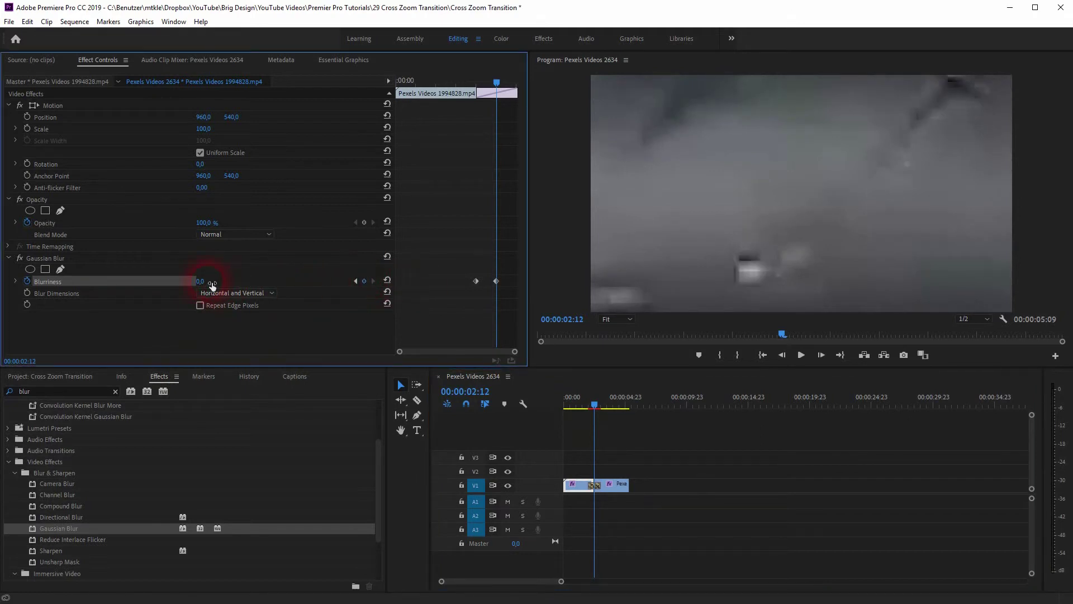
pyautogui.write('39')
pyautogui.press('Return')
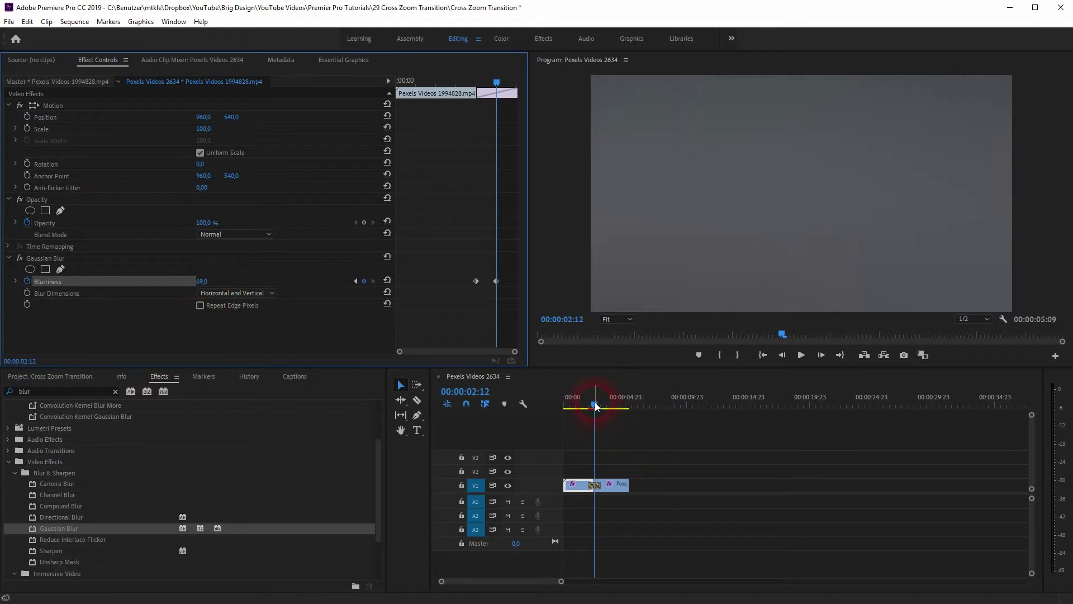
pyautogui.click(615, 482)
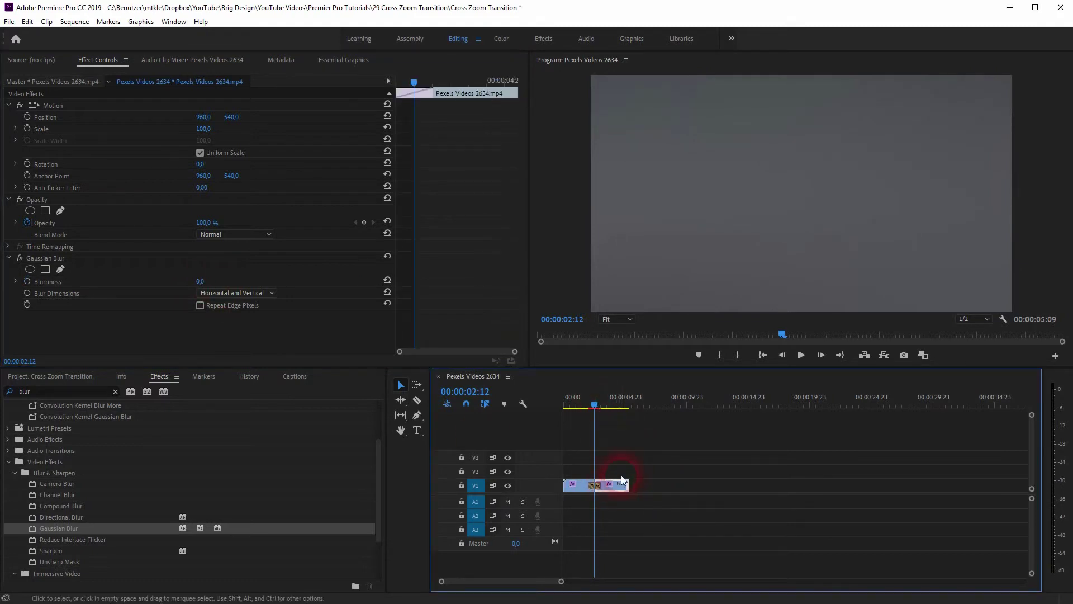
pyautogui.press('Right')
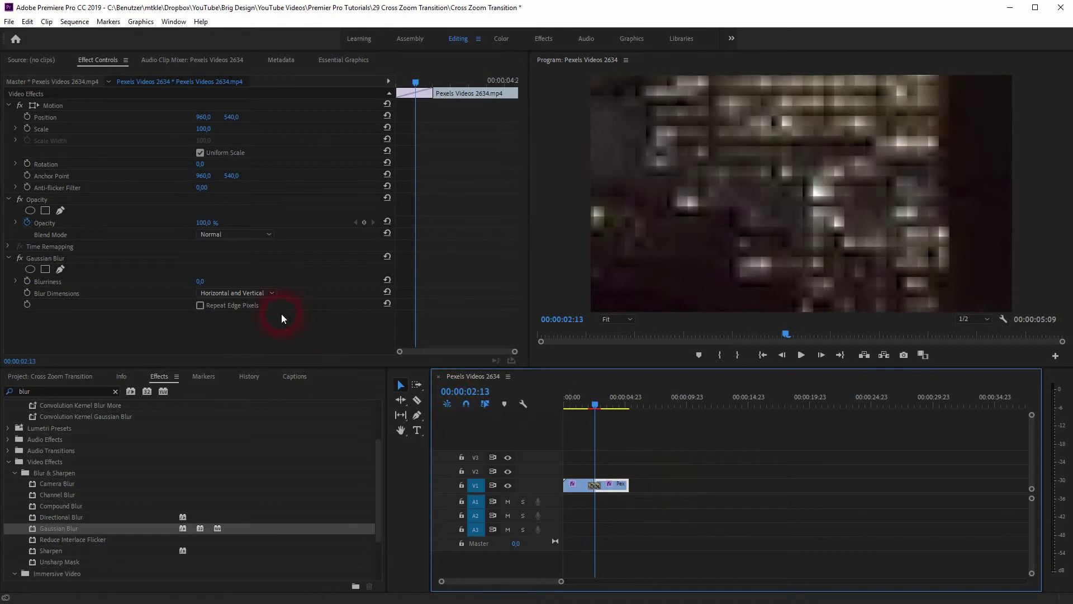
# - Keyframe the second clip's Blurriness from 69 at 00:00:02:13 down to 0 at 00:00:03:01
pyautogui.click(28, 281)
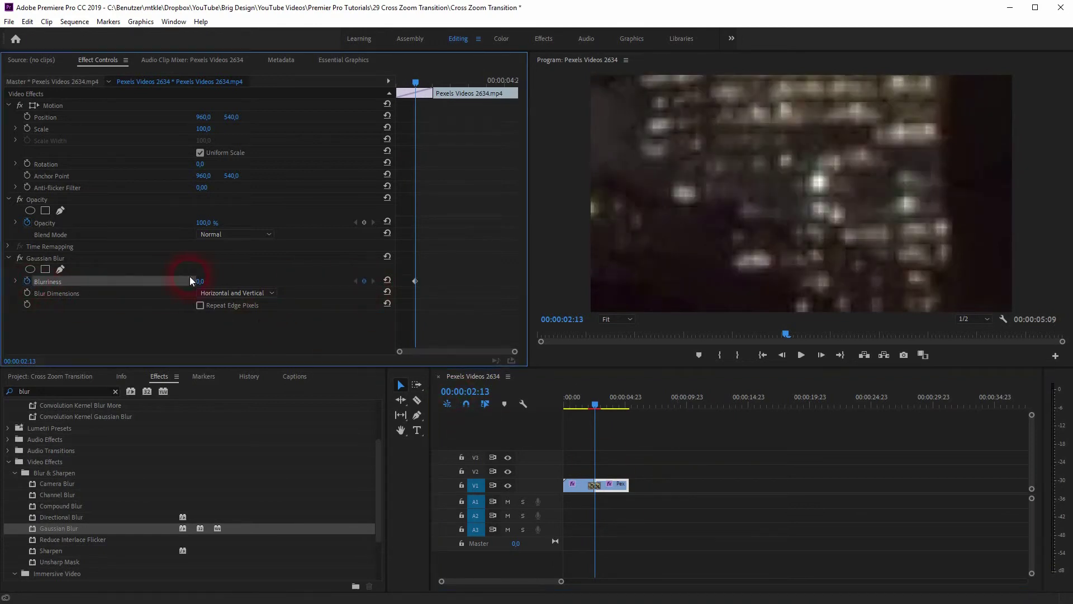
pyautogui.moveTo(197, 280); pyautogui.dragTo(398, 378)
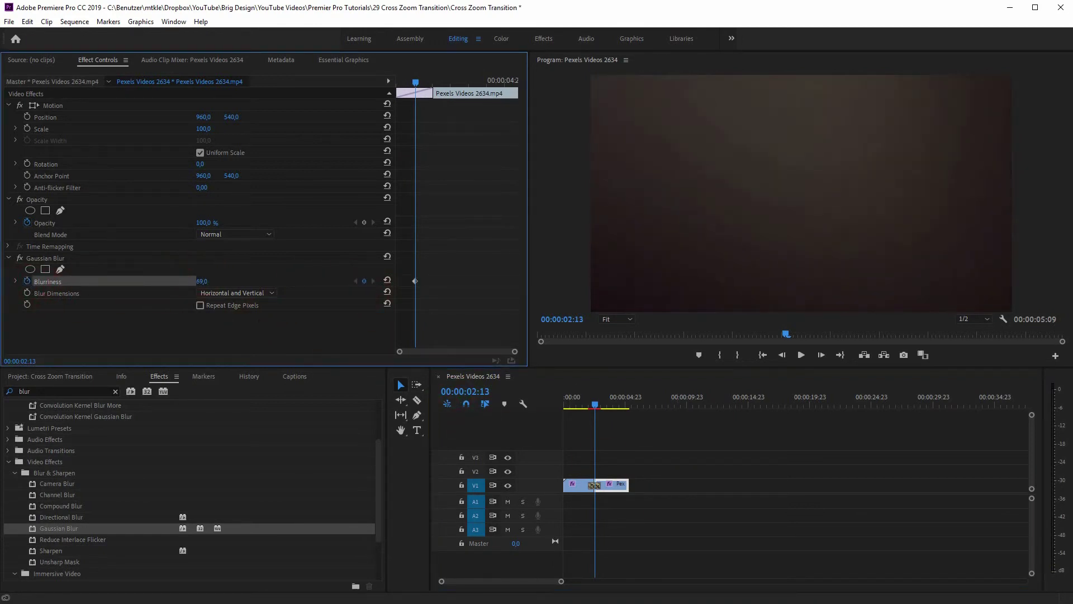
pyautogui.click(598, 402)
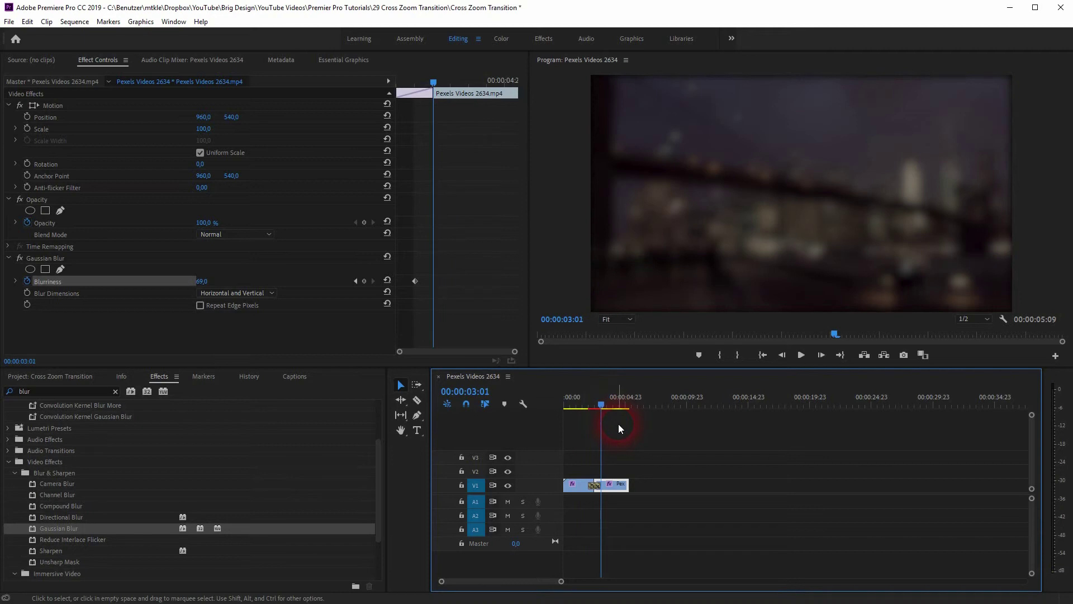
pyautogui.click(391, 339)
pyautogui.click(365, 282)
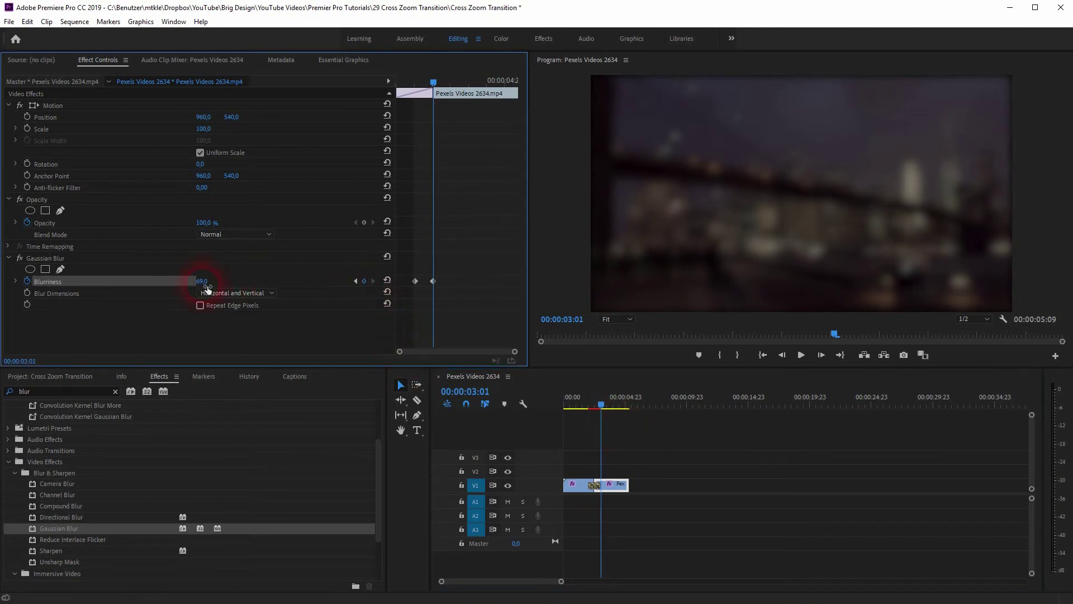
pyautogui.write('0')
pyautogui.press('Return')
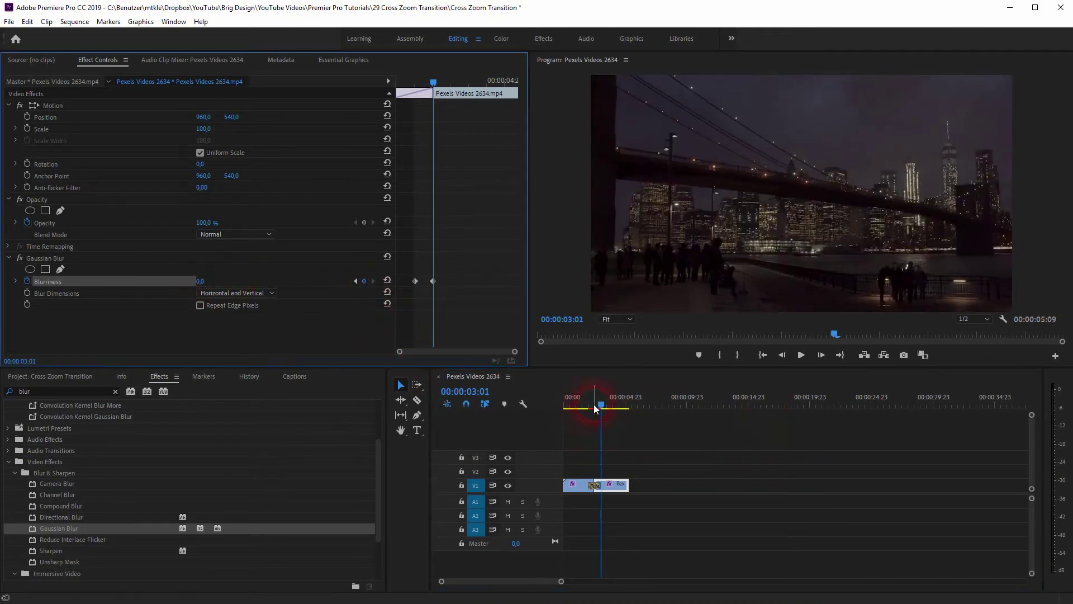
pyautogui.moveTo(596, 408); pyautogui.dragTo(582, 405)
pyautogui.click(752, 502)
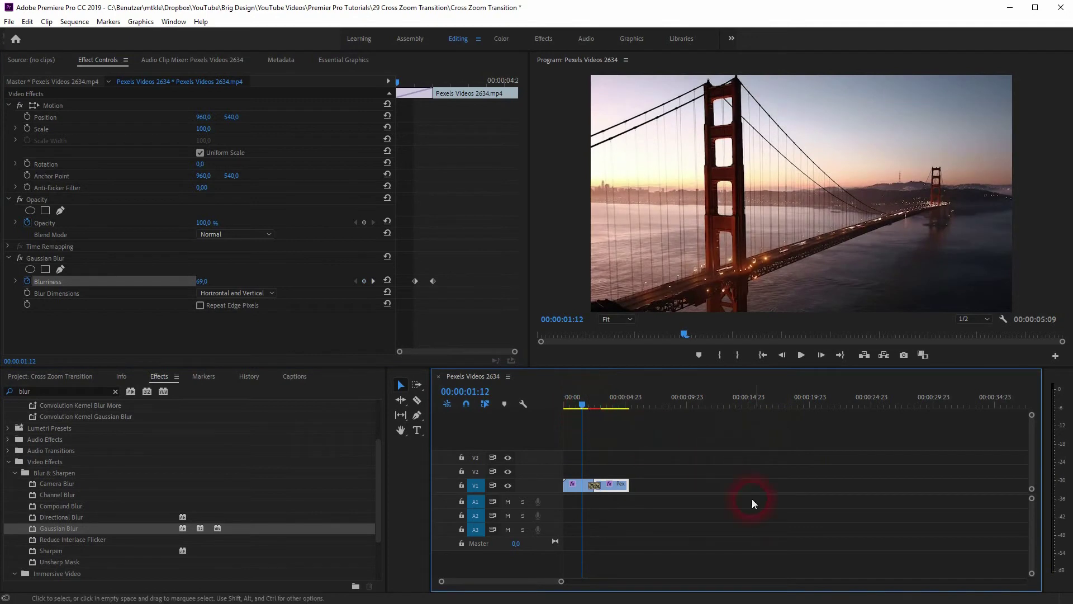
pyautogui.press('space')
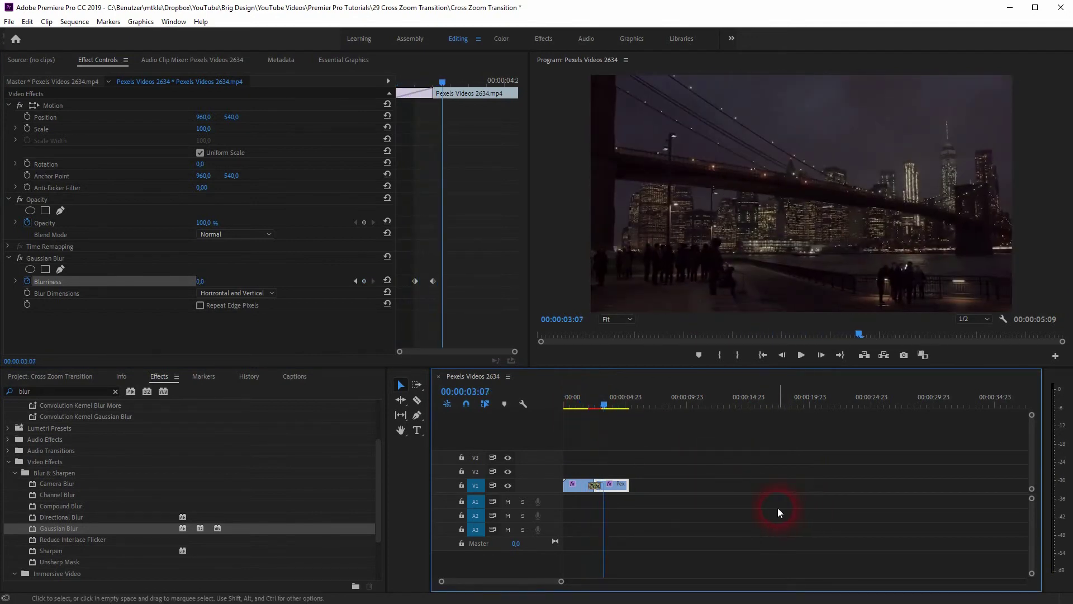
pyautogui.moveTo(605, 404); pyautogui.dragTo(590, 408)
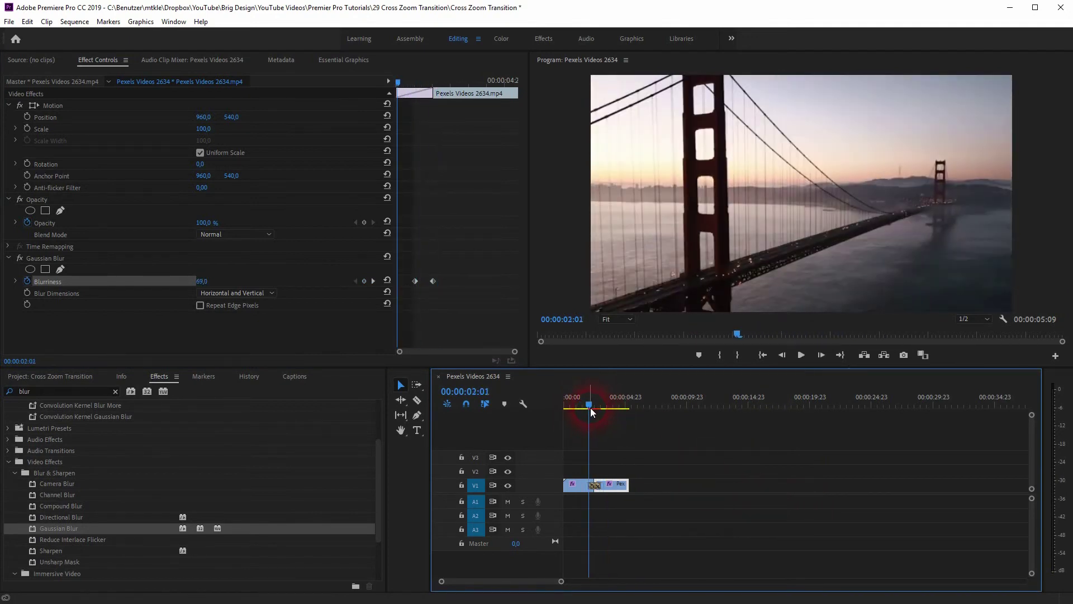
pyautogui.press('space')
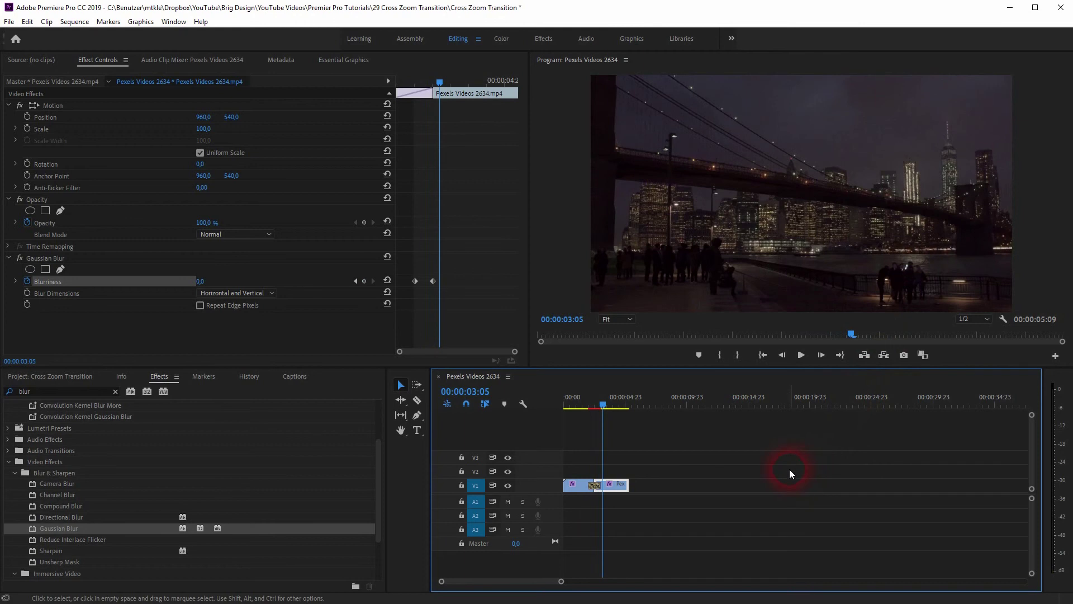
pyautogui.moveTo(604, 402); pyautogui.dragTo(566, 403)
pyautogui.press('space')
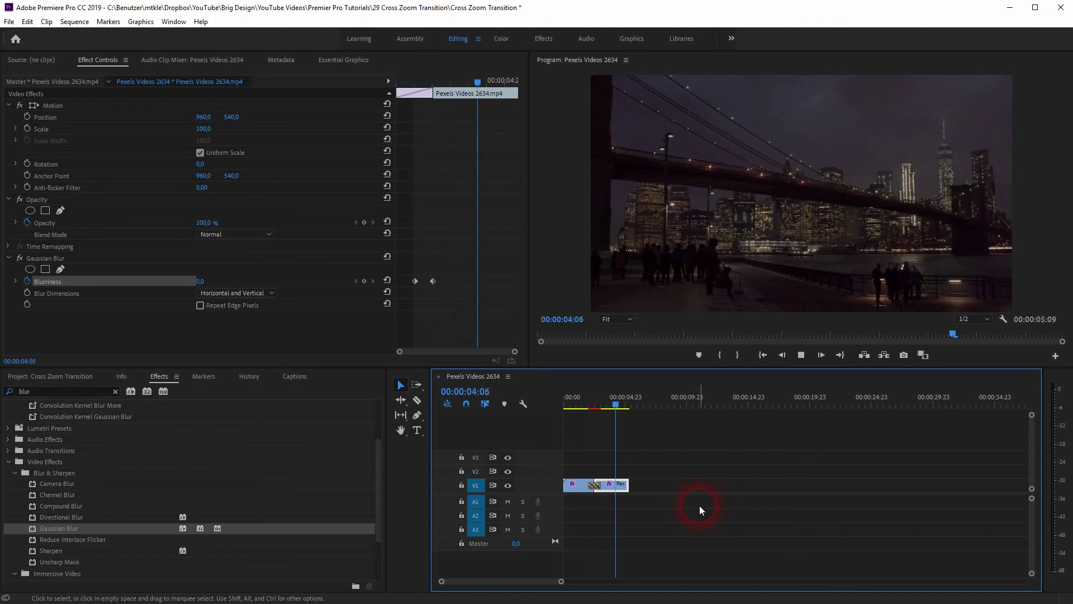
pyautogui.press('space')
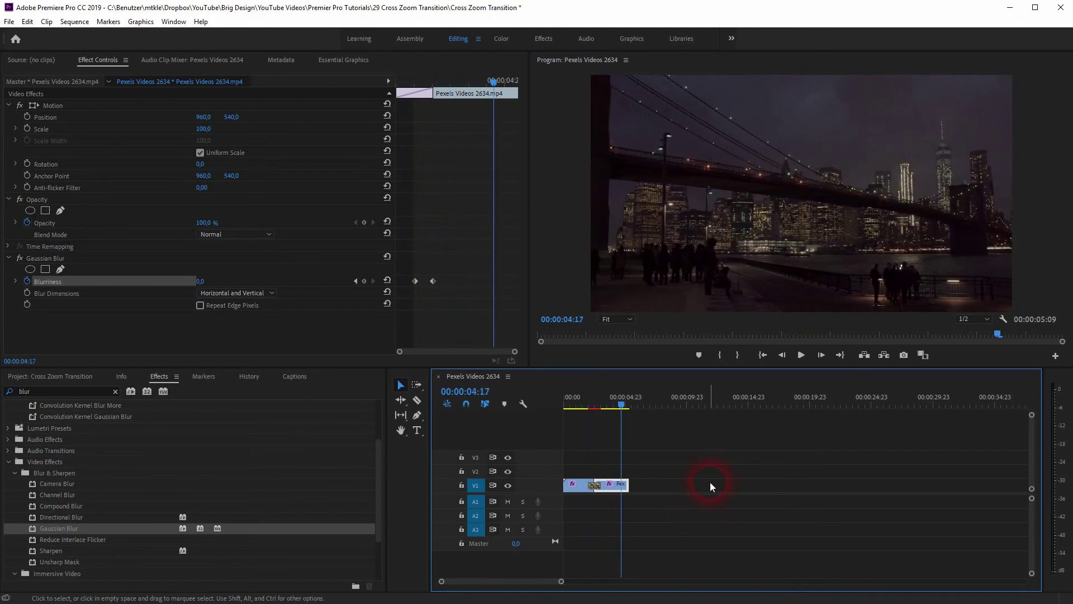